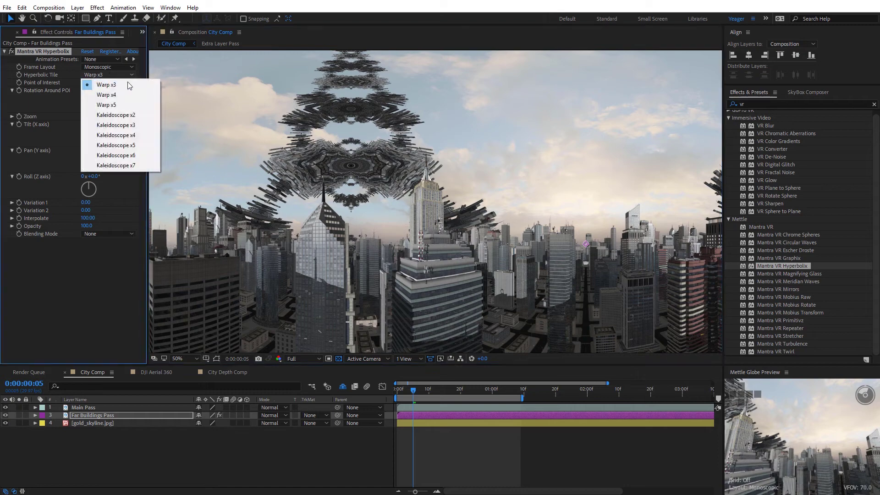
Set the Hyperbolix effect's Hyperbolic Tile to Kaleidoscope x3 on the Far Buildings Pass layer and adjust its Pan (Y axis)
click(118, 121)
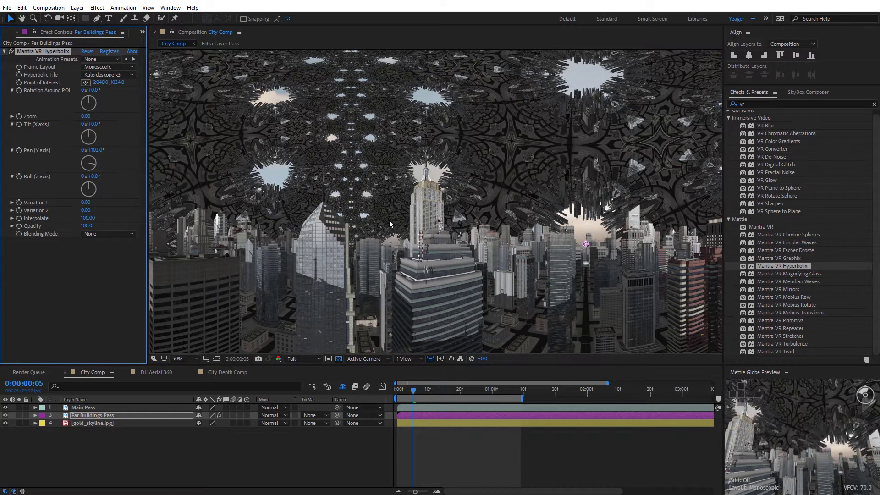
drag(105, 150, 201, 149)
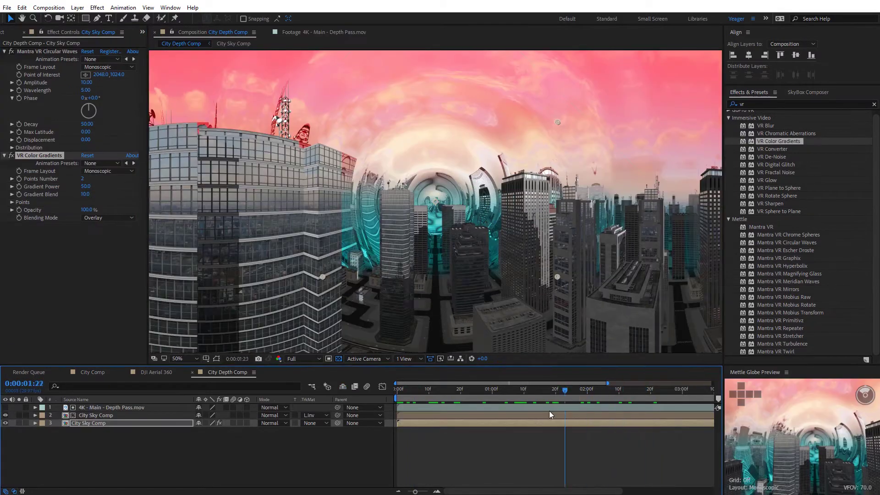
Scrub City Depth Comp back to its start to preview the Circular Waves and Color Gradients effects on the distant city
drag(541, 400, 393, 399)
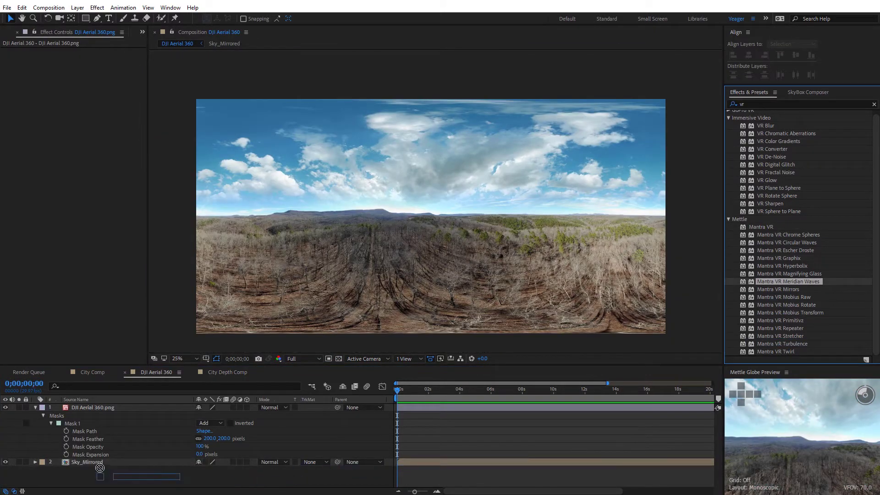
Apply the Mantra VR Meridian Waves effect to the Sky_Mirrored layer in the DJI Aerial 360 composition
click(85, 463)
drag(85, 464, 85, 465)
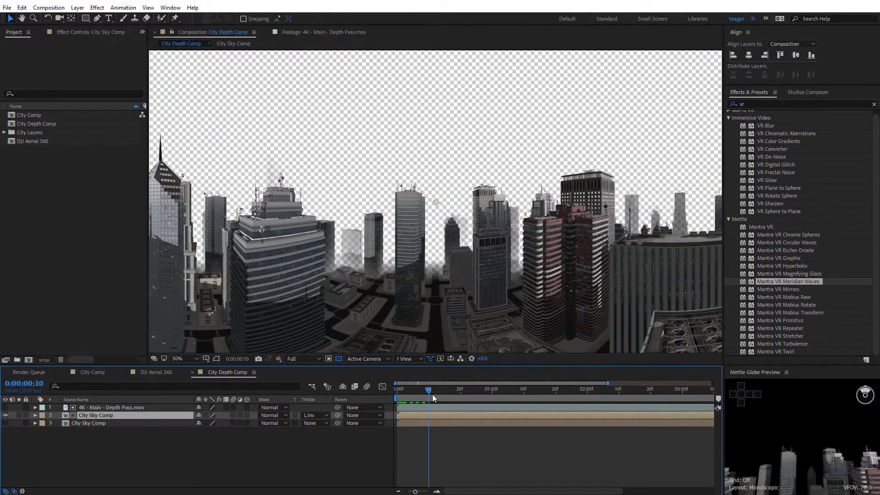
Scrub through the opening frames of City Depth Comp to preview the footage, ending at the first frame
drag(432, 391, 376, 391)
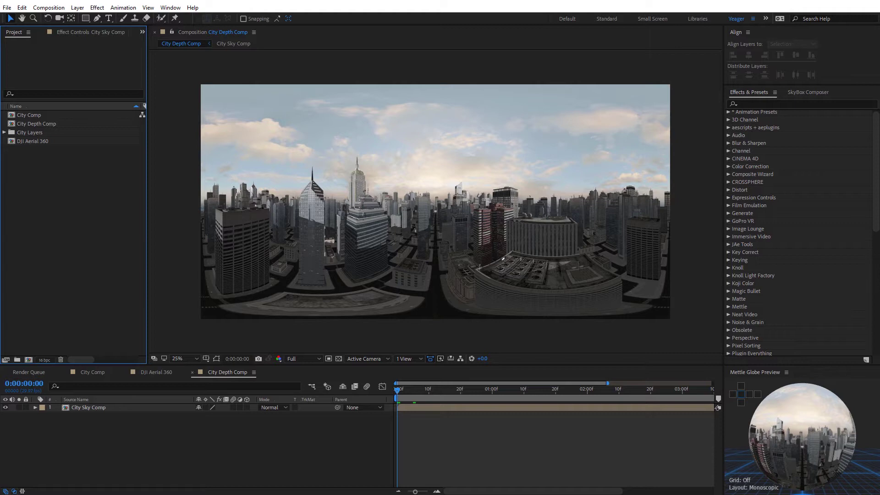
click(486, 440)
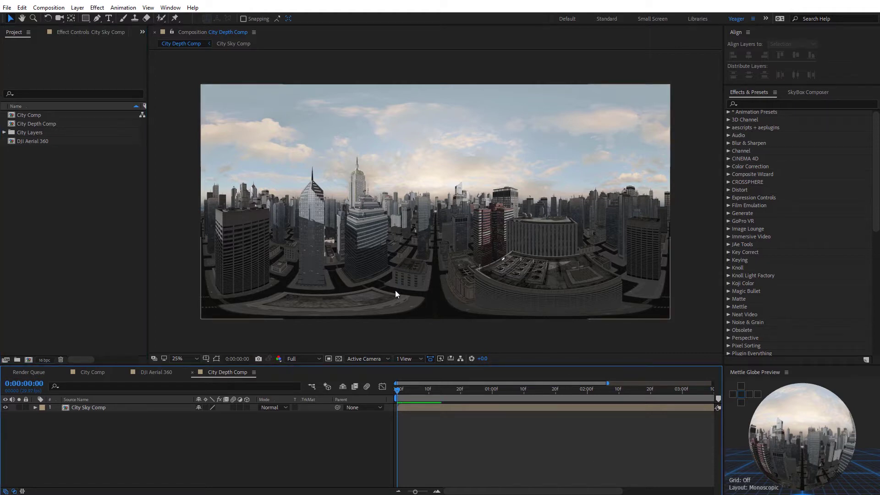
click(419, 390)
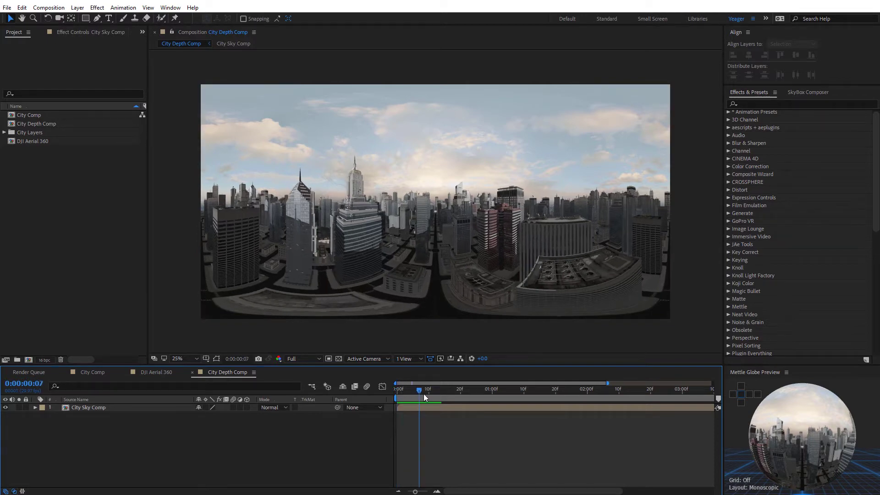
drag(424, 397, 400, 395)
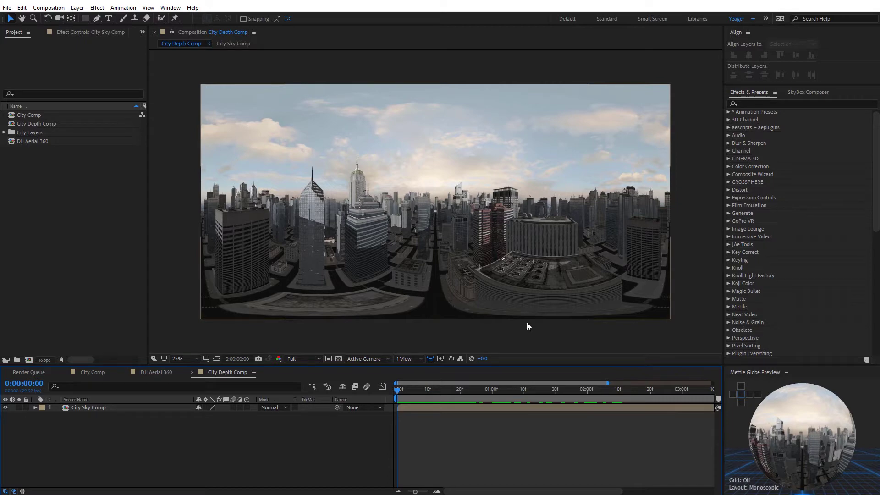
Filter the effects by "vr" and apply Mantra VR Hyperbolix to the City Sky Comp layer
click(753, 103)
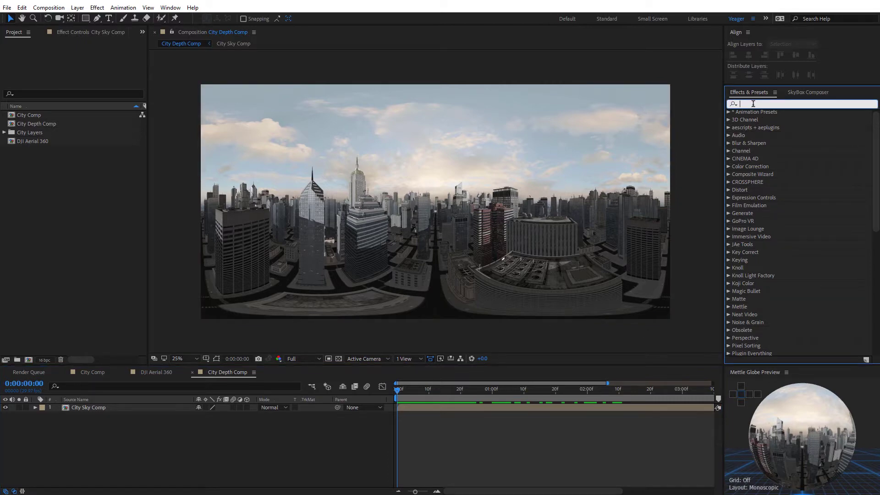
text(vr)
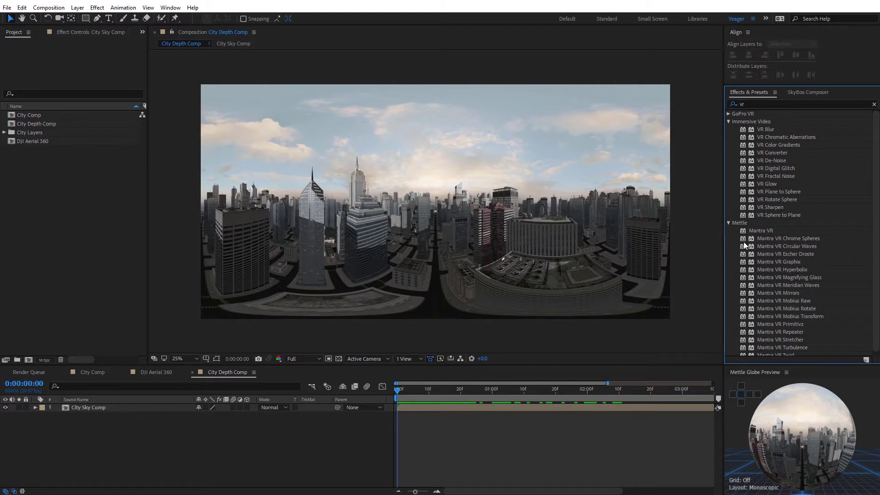
scroll(876, 160, down, 1)
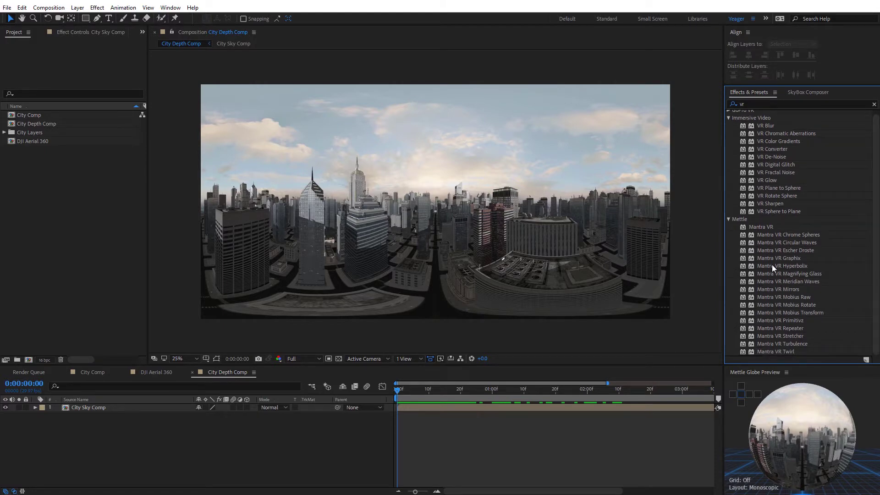
drag(779, 266, 452, 409)
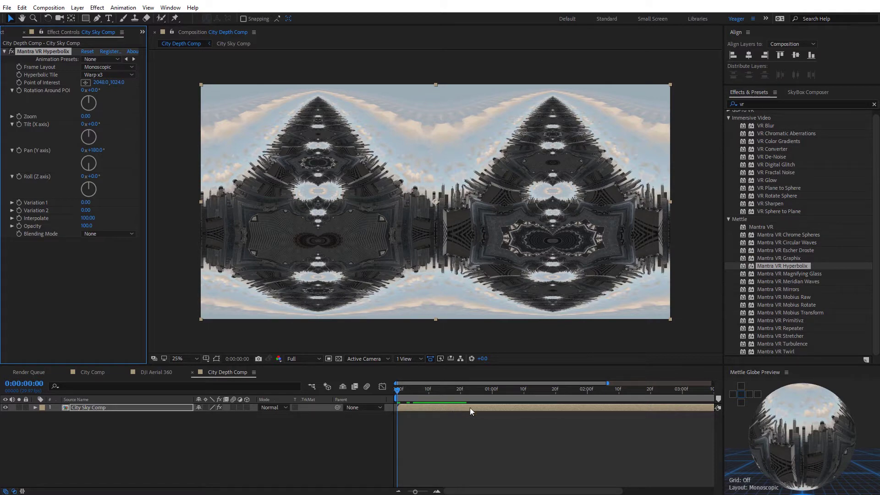
Examine the Hyperbolix result in the enlarged globe preview, looking around the 360 scene from inside the sphere
drag(770, 423, 801, 428)
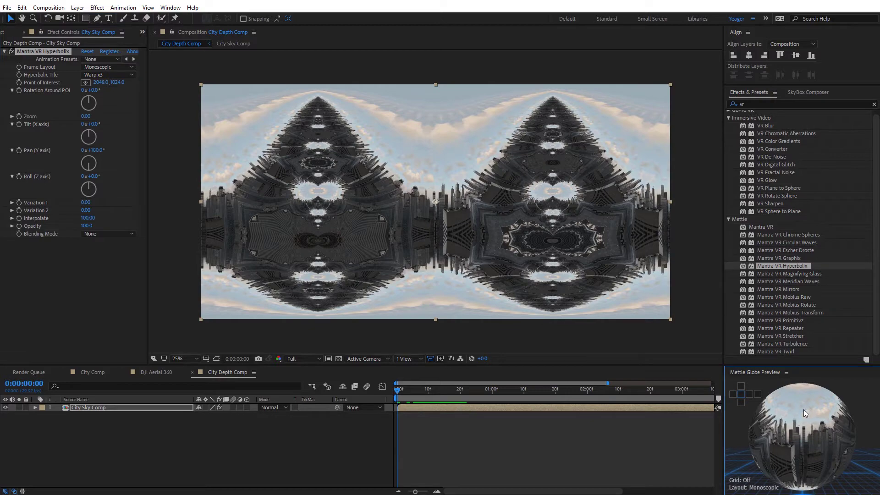
key(grave)
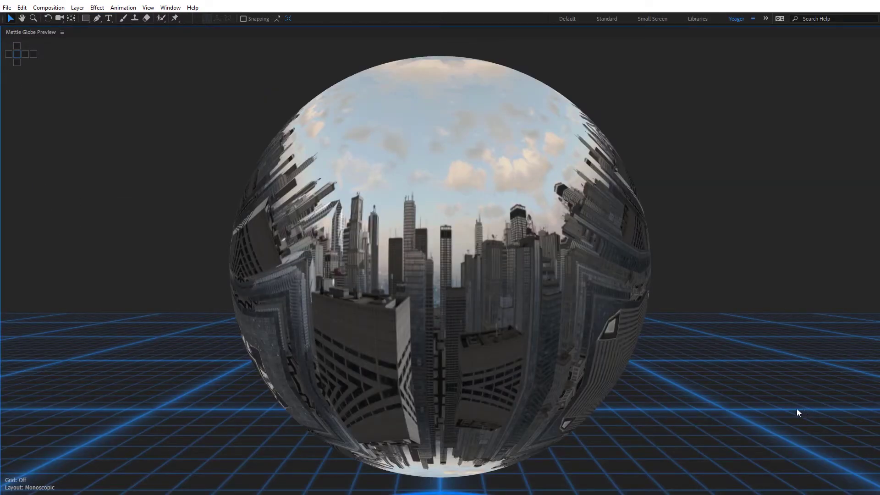
scroll(474, 288, up, 10)
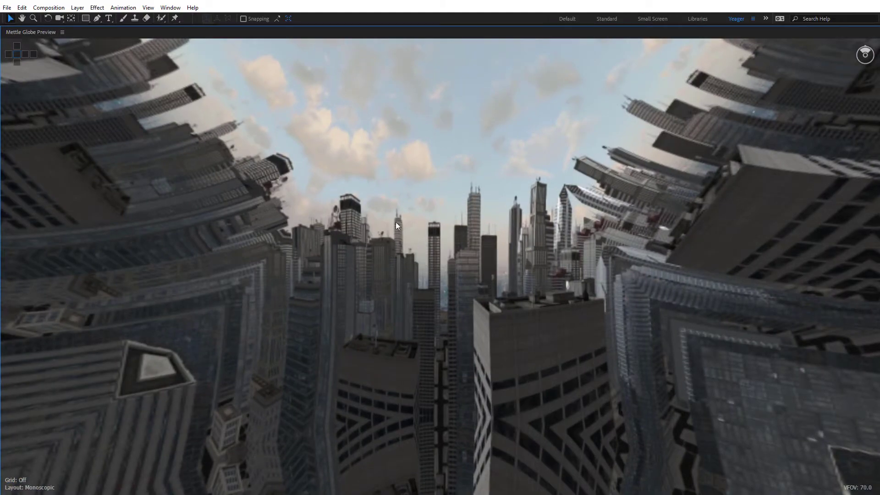
drag(397, 224, 448, 329)
drag(711, 381, 380, 285)
drag(628, 295, 471, 226)
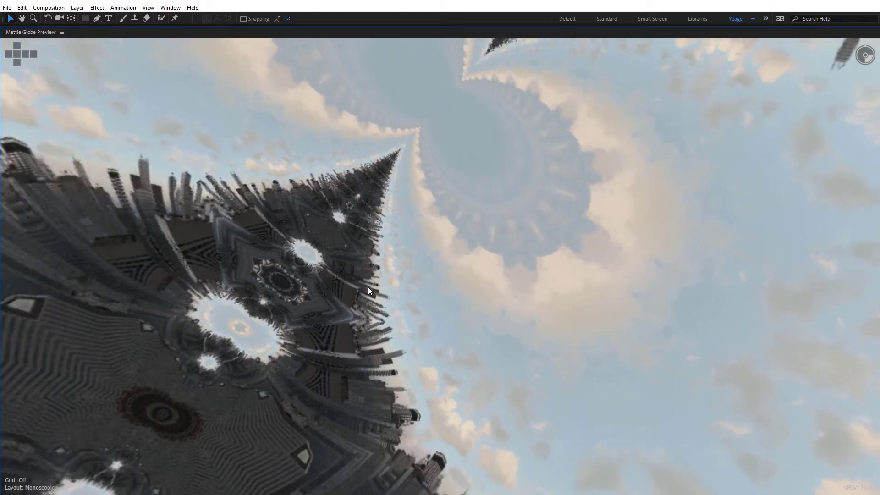
drag(369, 290, 498, 233)
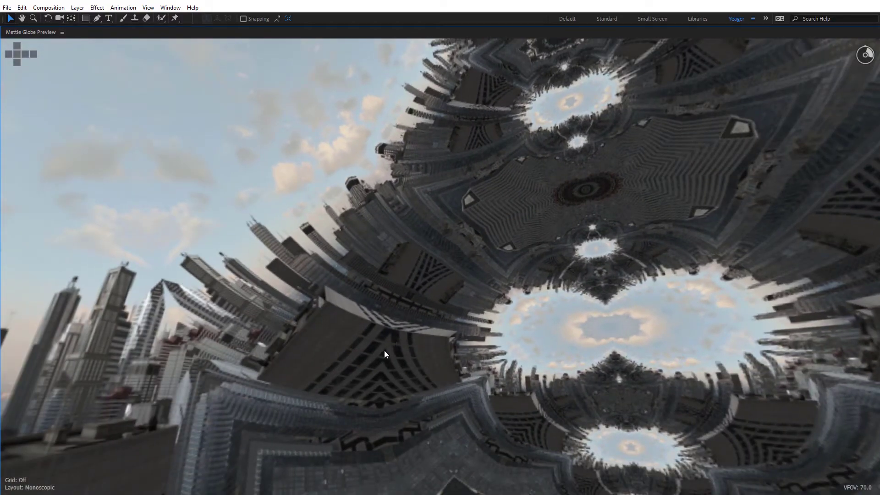
drag(384, 350, 533, 341)
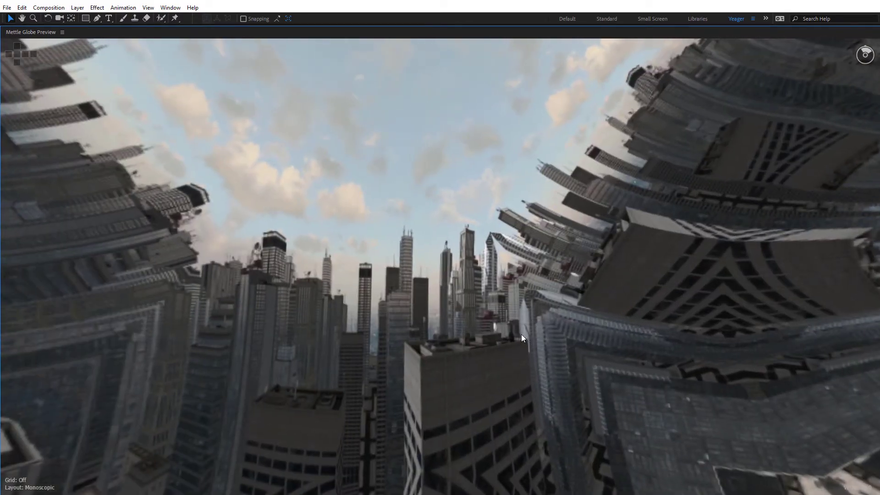
key(grave)
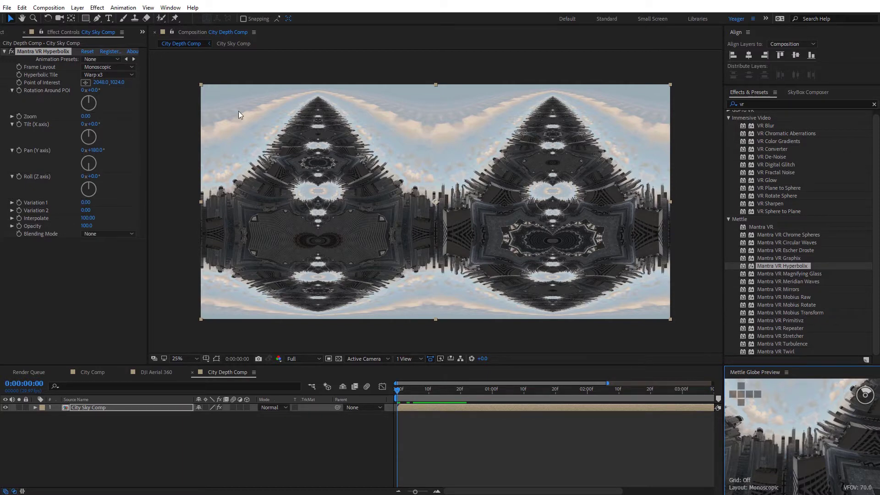
Remove the Mantra VR Hyperbolix effect from the City Sky Comp layer
click(34, 54)
key(Delete)
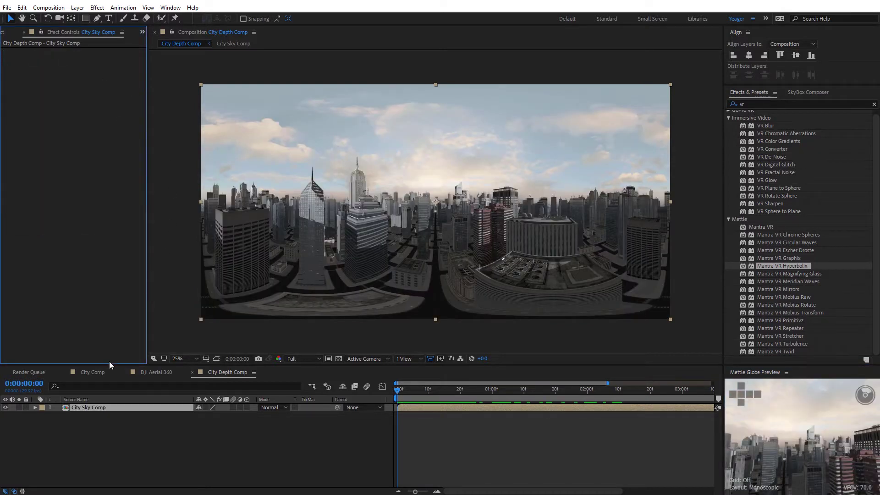
Open City Comp, hide the Far Buildings Pass and gold_skyline.jpg layers, and view Main Pass at frame 6 over the transparency grid
click(96, 372)
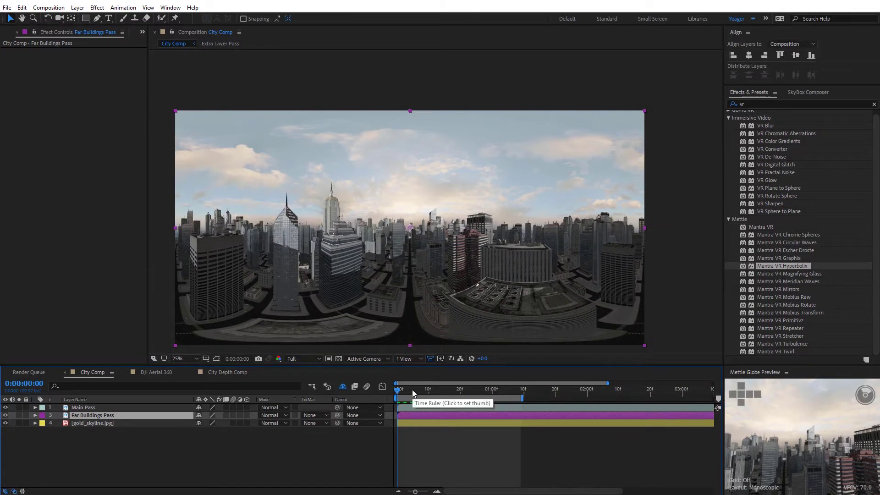
click(222, 446)
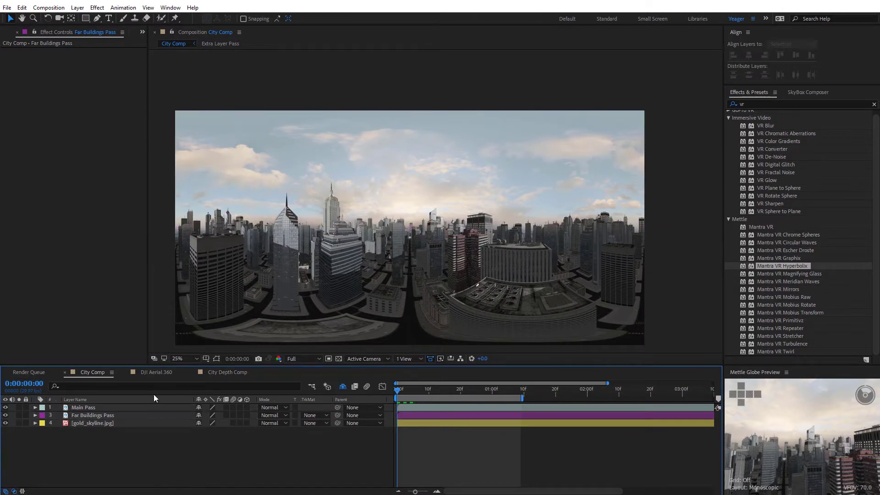
click(5, 415)
click(5, 423)
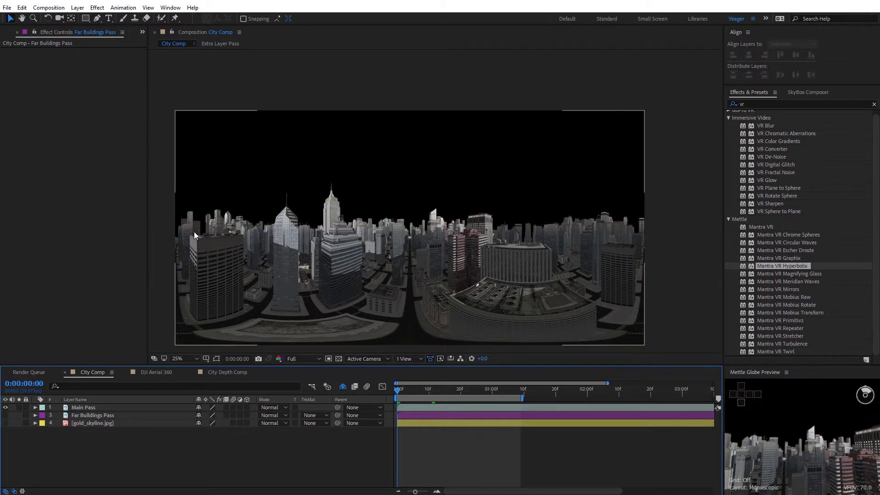
drag(397, 389, 416, 395)
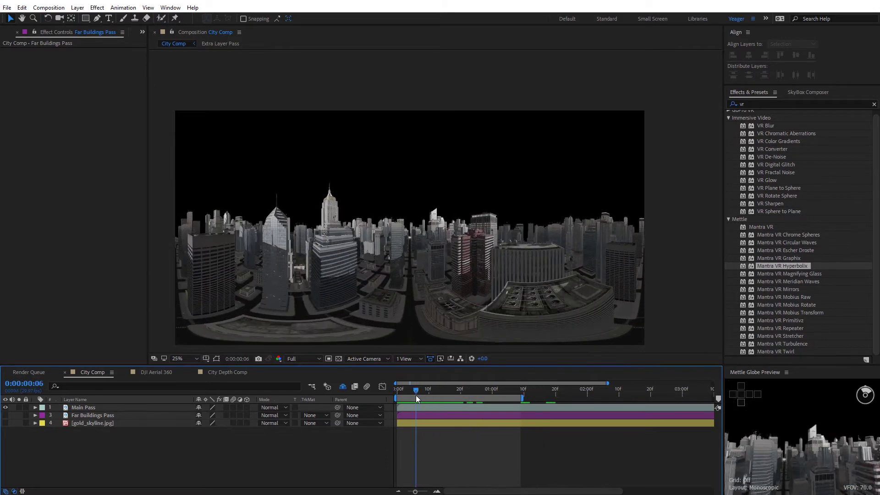
click(337, 359)
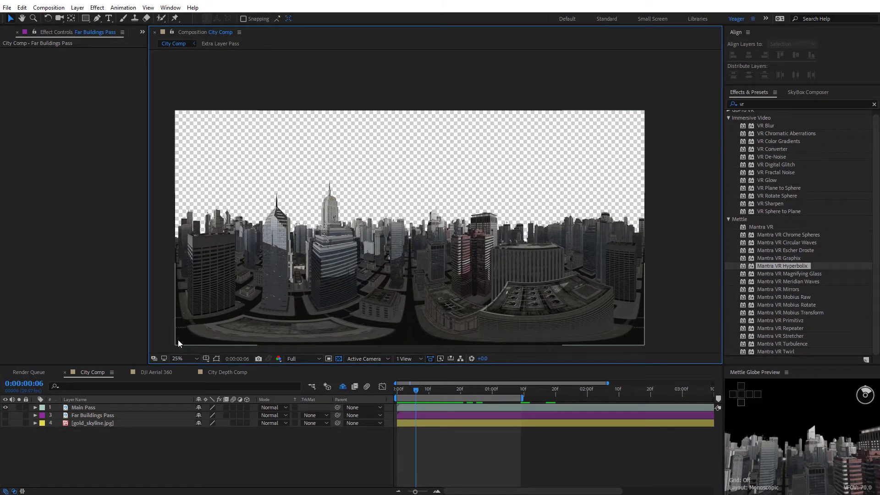
Make the gold_skyline.jpg and Far Buildings Pass layers visible again at frame 5, temporarily hiding Main Pass to inspect them
click(5, 423)
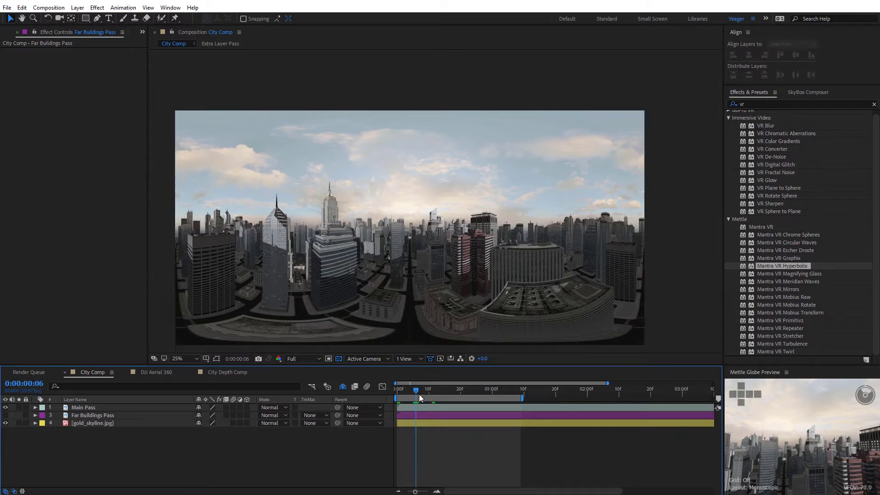
drag(416, 389, 413, 390)
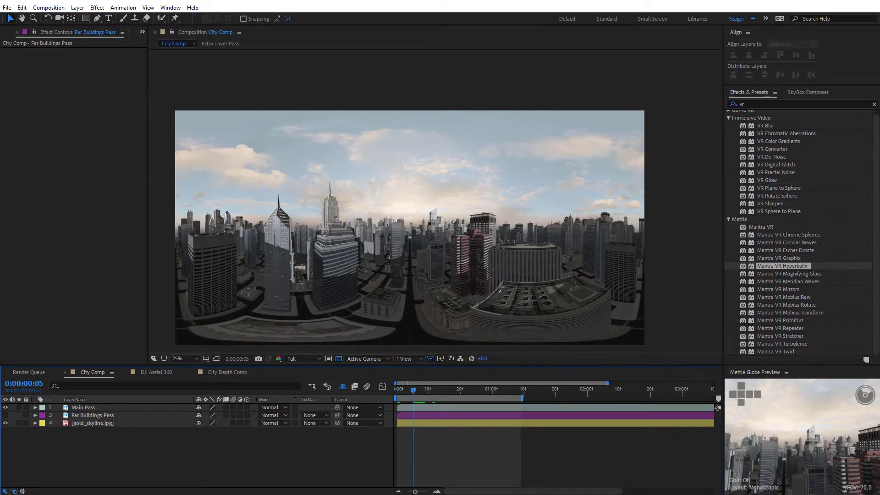
click(5, 408)
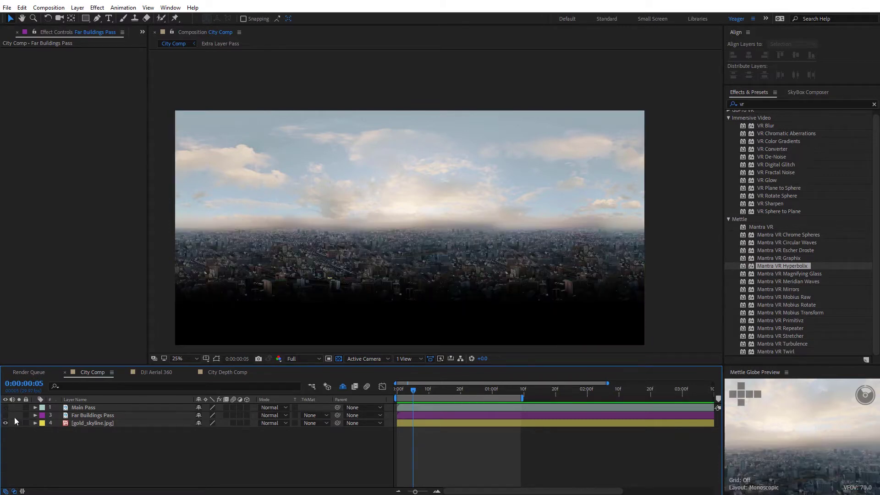
click(5, 415)
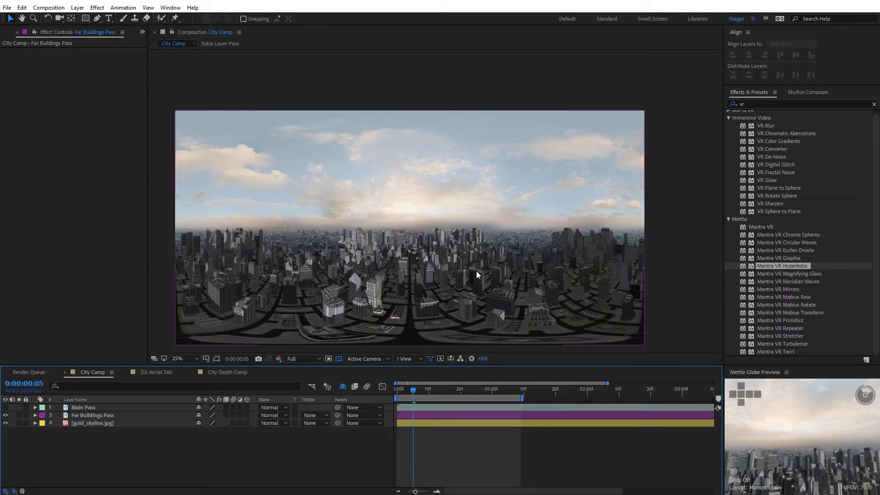
click(5, 408)
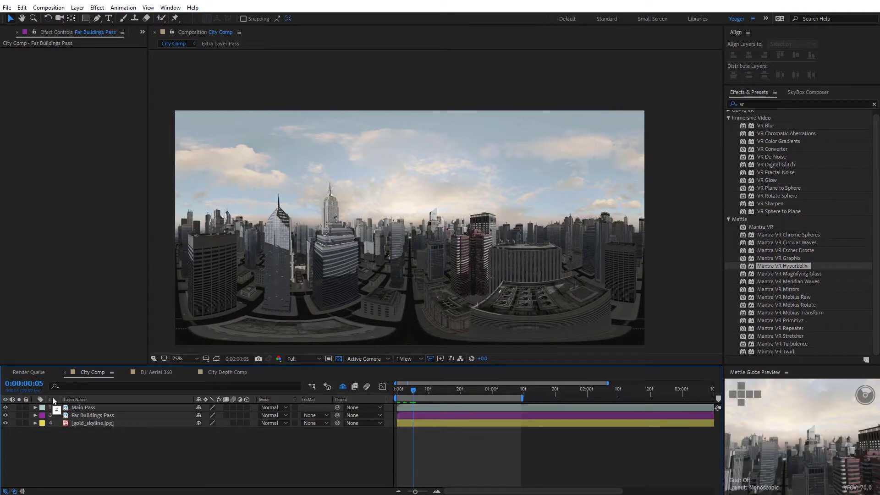
Apply the Mantra VR Hyperbolix effect to the Far Buildings Pass layer after checking it with Main Pass hidden
click(91, 415)
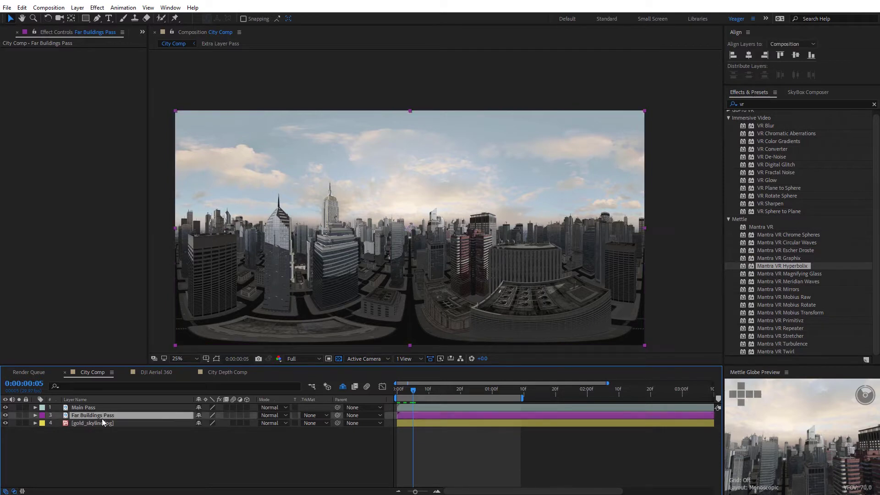
click(5, 407)
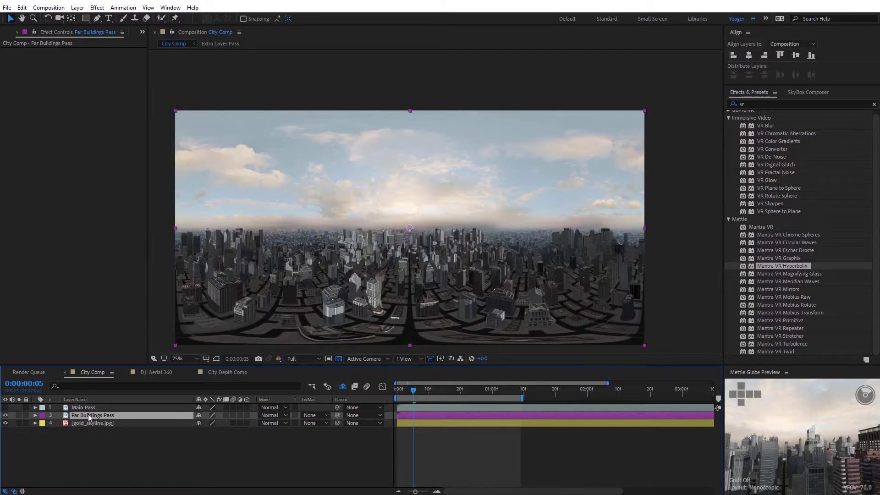
click(6, 408)
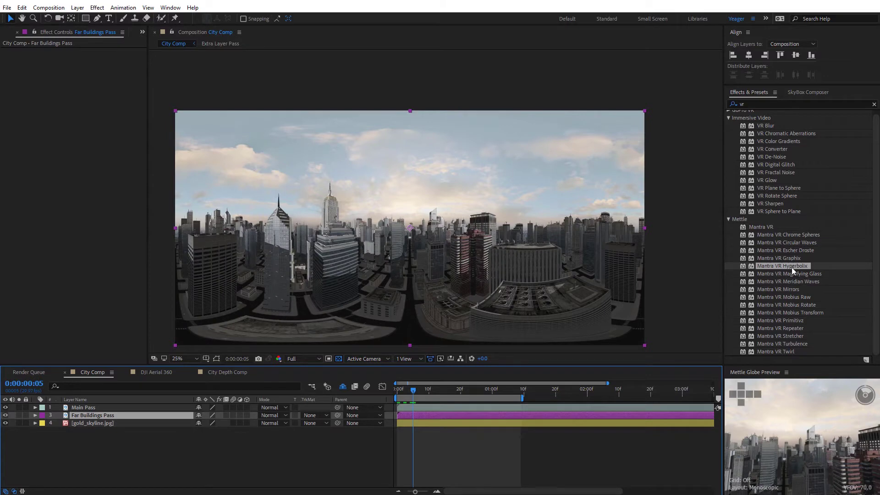
drag(791, 268, 137, 411)
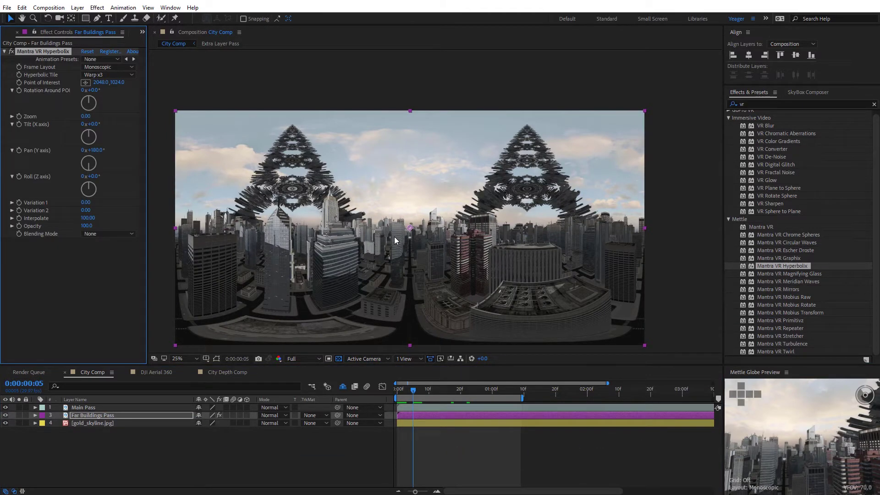
Set the Hyperbolix effect's Pan (Y axis) to 29° on the Far Buildings Pass layer and inspect the warped skyline at 50% magnification
drag(97, 150, 129, 155)
drag(84, 155, 53, 154)
scroll(295, 184, up, 2)
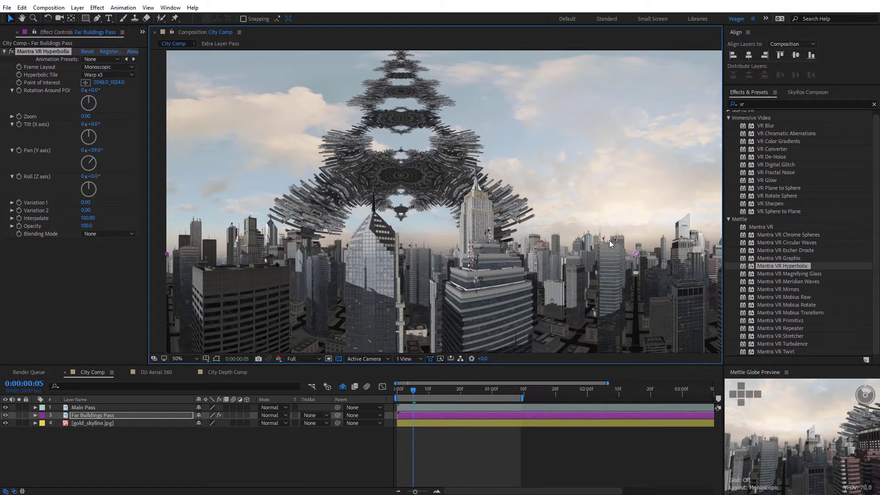
Examine the warped far buildings around the skyline in the composition view and the full-size Mettle Globe Preview
drag(648, 243, 431, 173)
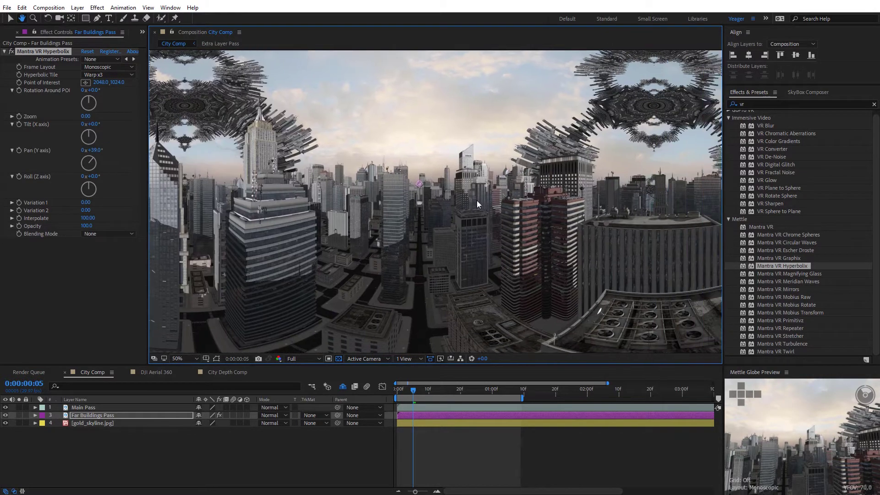
click(837, 418)
key(grave)
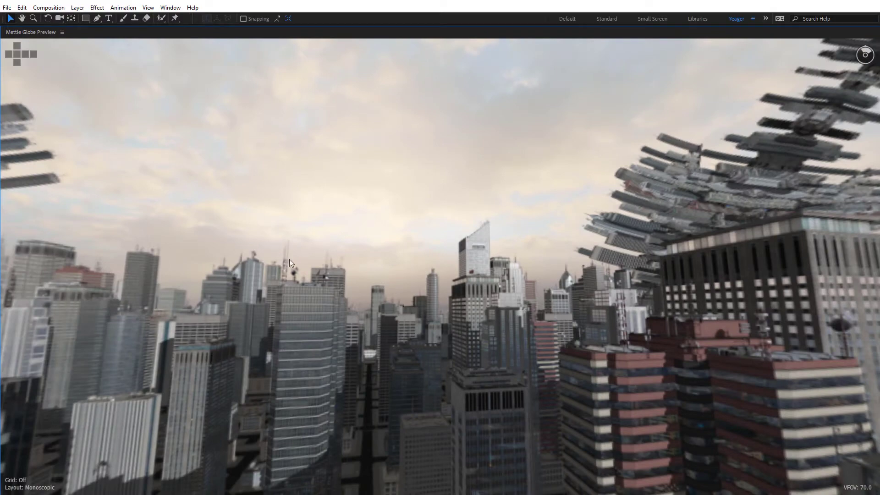
drag(290, 259, 342, 307)
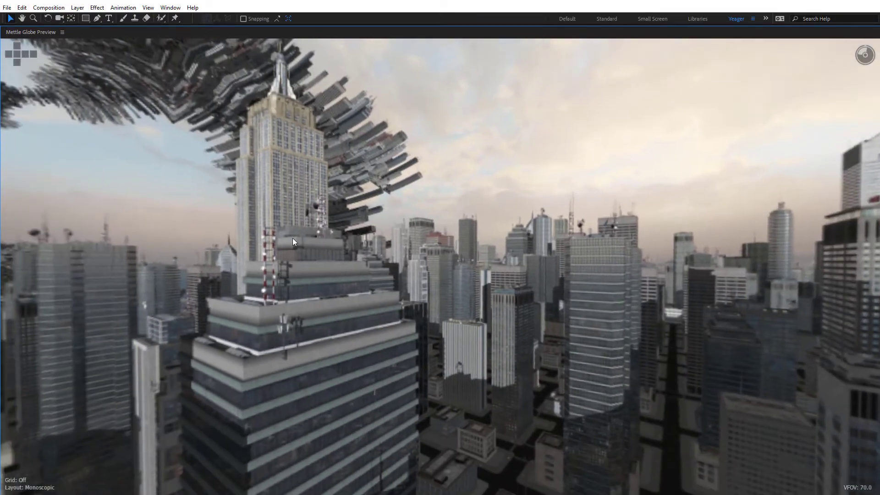
drag(278, 259, 361, 251)
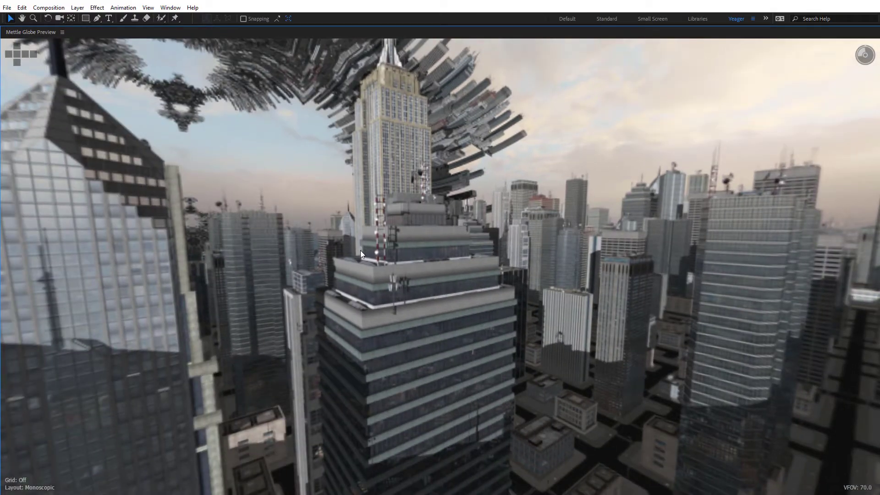
drag(326, 200, 387, 217)
drag(243, 243, 364, 287)
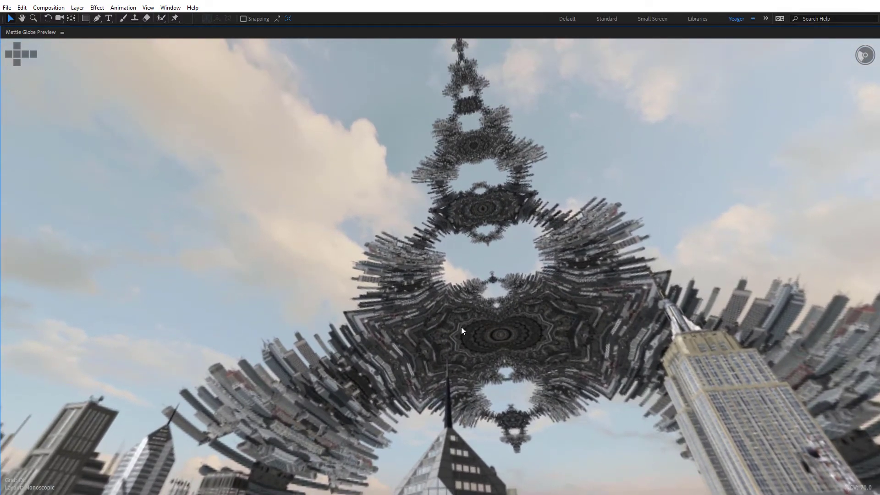
drag(627, 401, 451, 264)
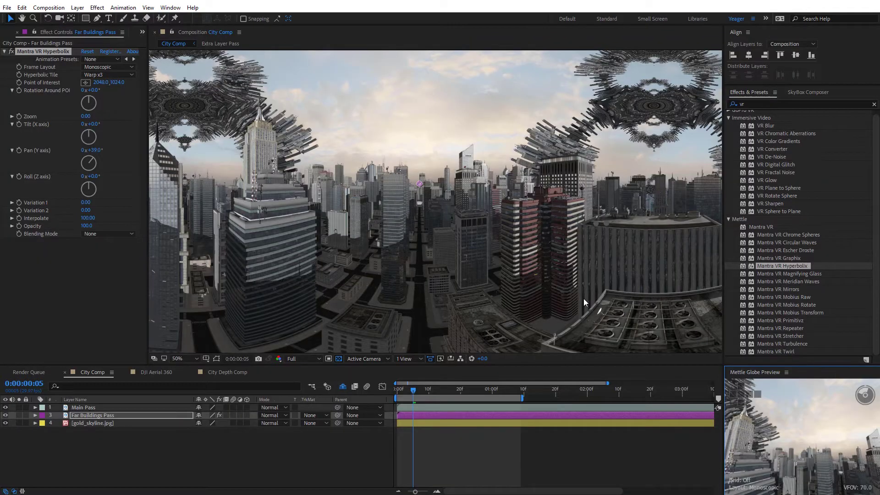
Rotate the Hyperbolix effect's Pan (Y axis) to 102° on the Far Buildings Pass and try scrubbing its Interpolate value
scroll(508, 229, down, 2)
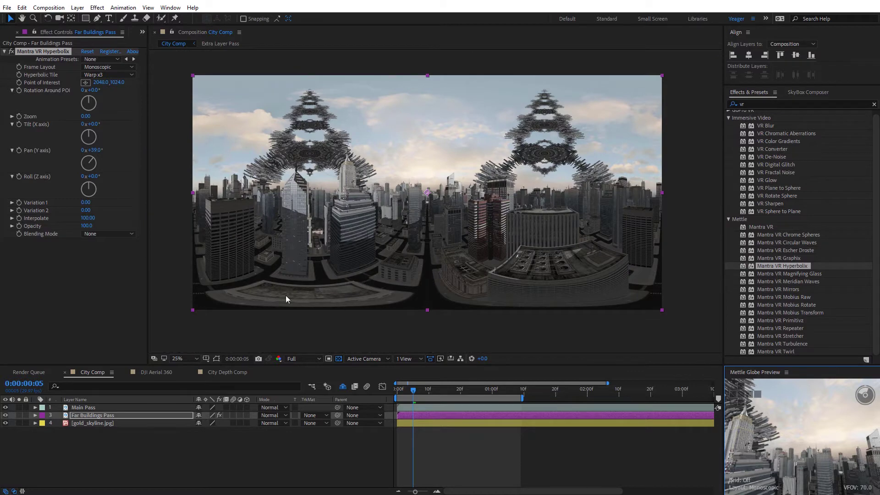
mouse_move(88, 150)
mouse_down()
mouse_move(75, 149)
mouse_move(96, 149)
mouse_up()
scroll(413, 183, up, 2)
drag(407, 164, 469, 235)
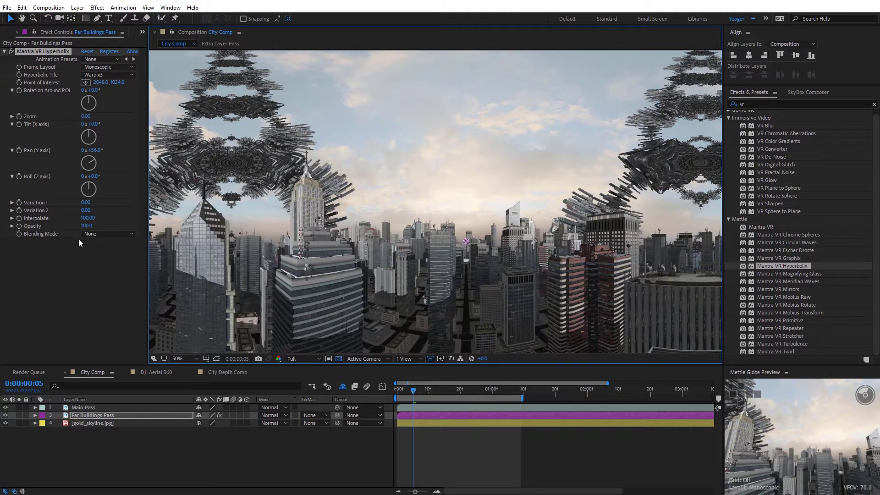
mouse_move(87, 219)
mouse_down()
mouse_move(60, 221)
mouse_move(100, 219)
mouse_up()
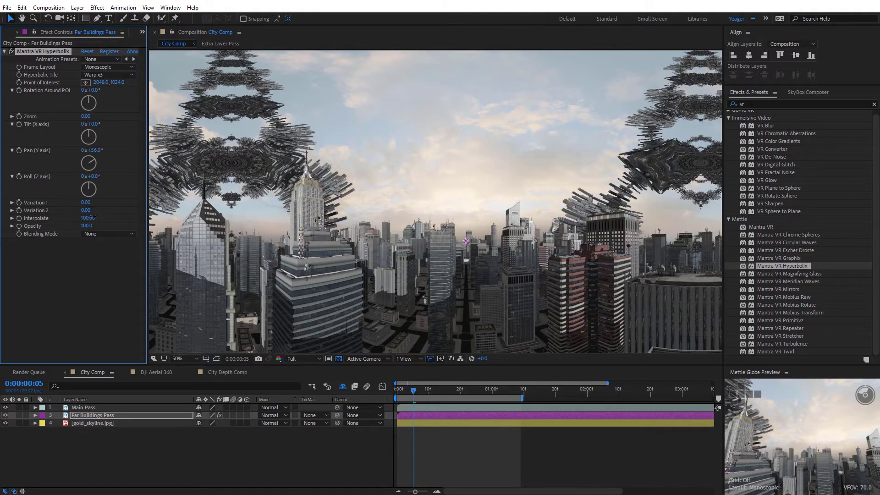
drag(98, 150, 118, 150)
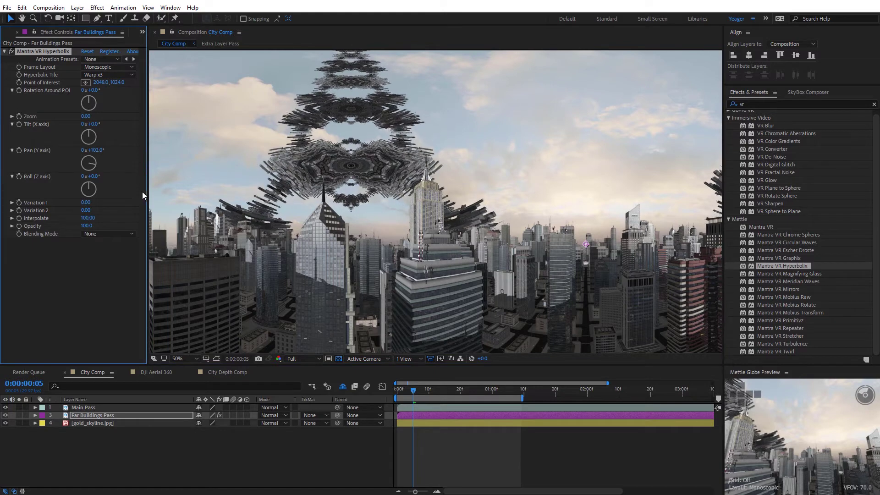
mouse_move(85, 218)
mouse_down()
mouse_move(64, 221)
mouse_move(85, 210)
mouse_up()
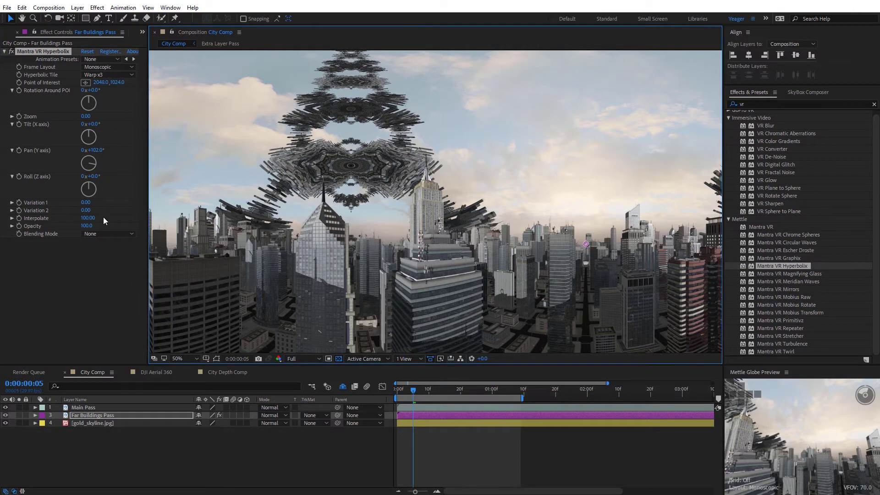
Set the Hyperbolic Tile to Kaleidoscope x3 and Pan (Y axis) to 1x+100°, checking the result in the full-size Globe Preview
click(110, 74)
click(120, 122)
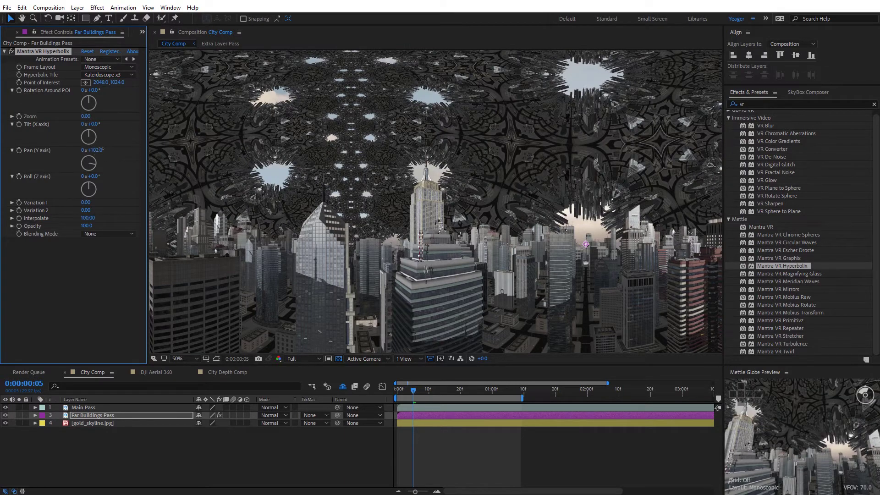
drag(99, 152, 279, 157)
click(779, 422)
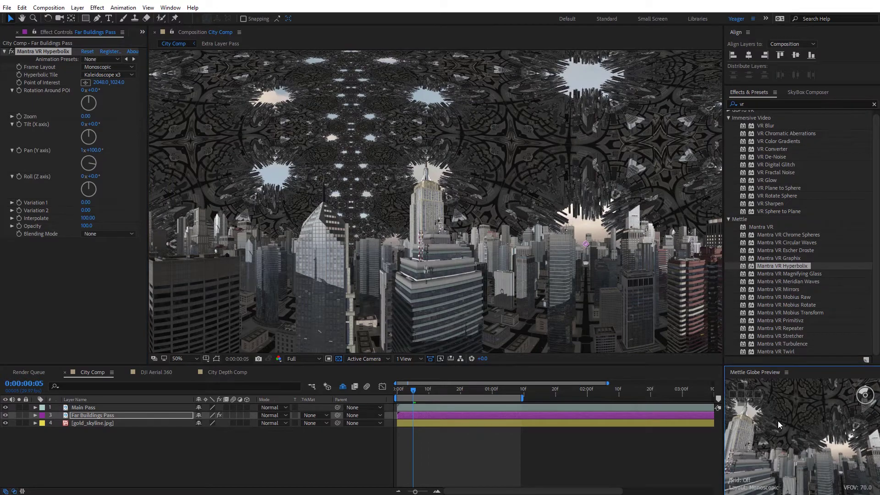
key(grave)
drag(617, 287, 504, 152)
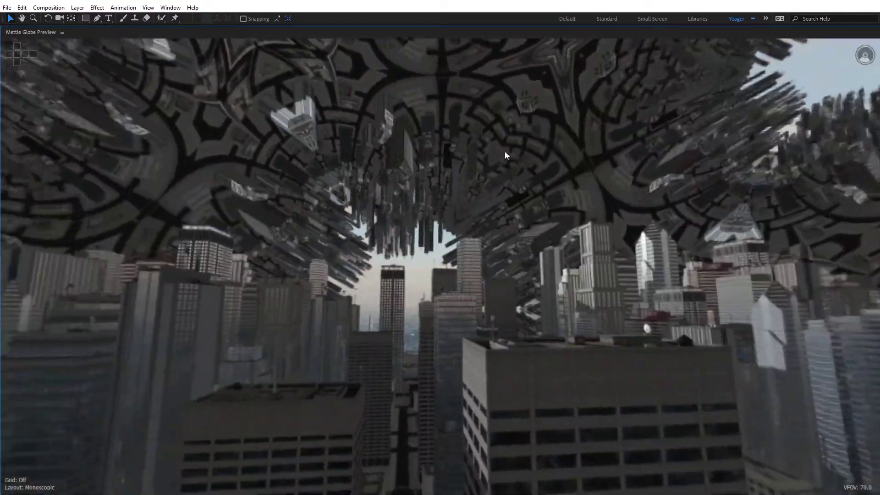
key(grave)
At frame 13, set the Hyperbolix rotation to Pan 2x+54°, Roll -98° and Tilt 151°
drag(411, 392, 438, 389)
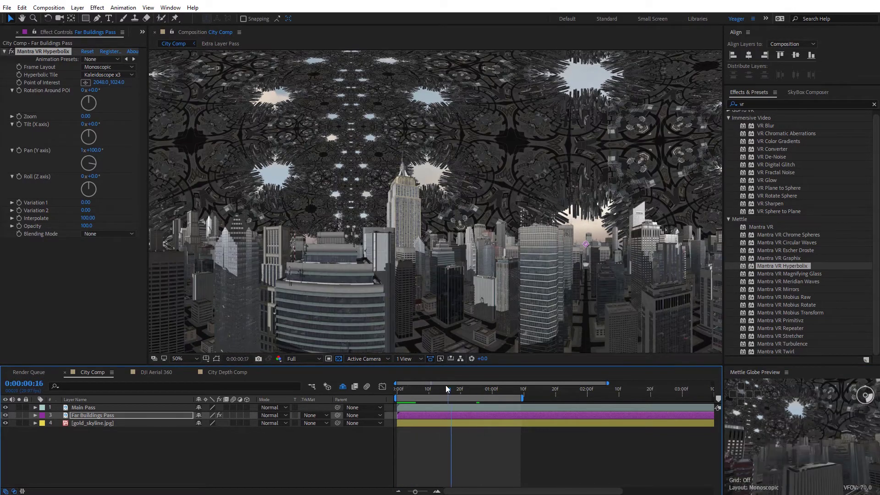
drag(95, 153, 174, 161)
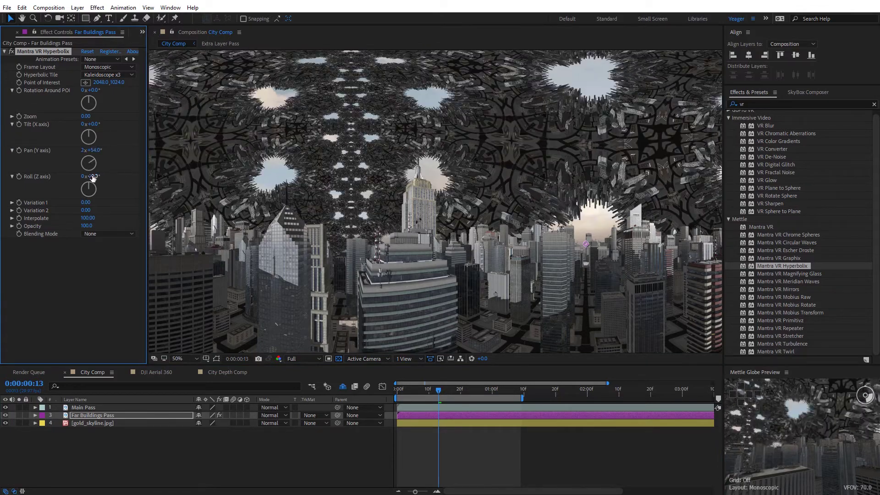
drag(85, 176, 42, 176)
drag(87, 124, 161, 120)
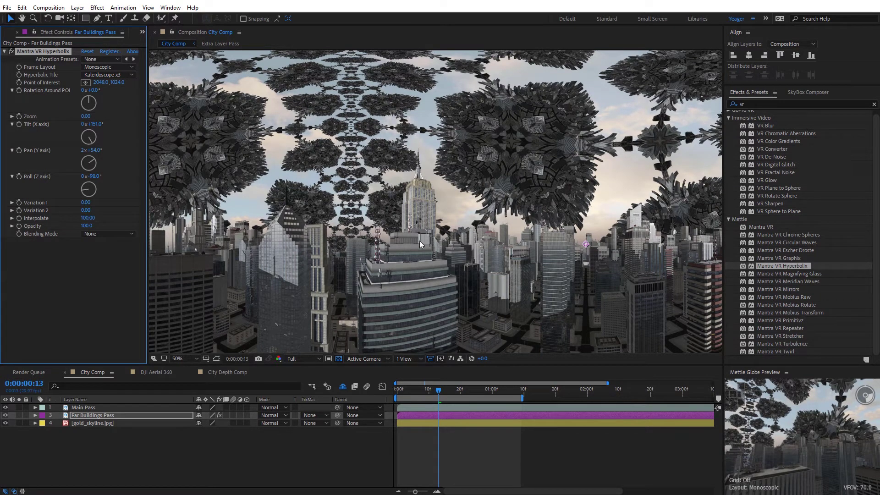
Add a Curves effect to the Far Buildings Pass, raise the RGB curve's black point to lighten the shadows, and check it in the Globe Preview
click(66, 263)
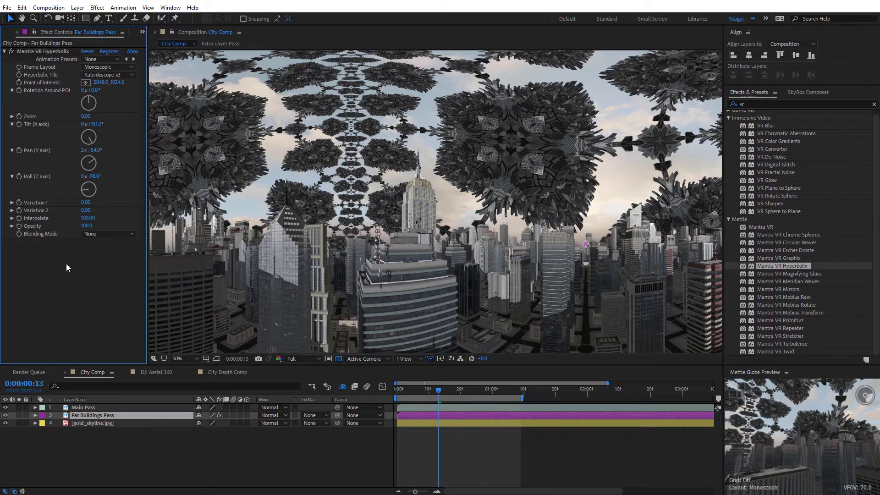
click(96, 10)
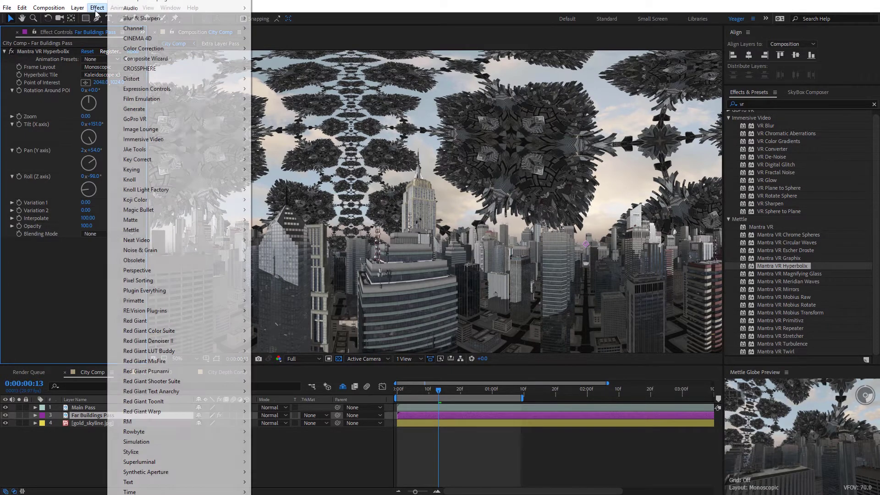
mouse_move(215, 55)
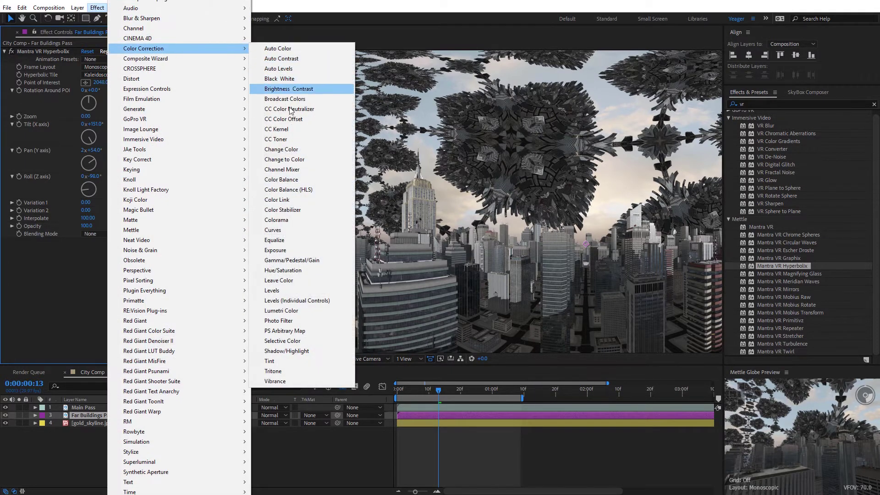
click(280, 230)
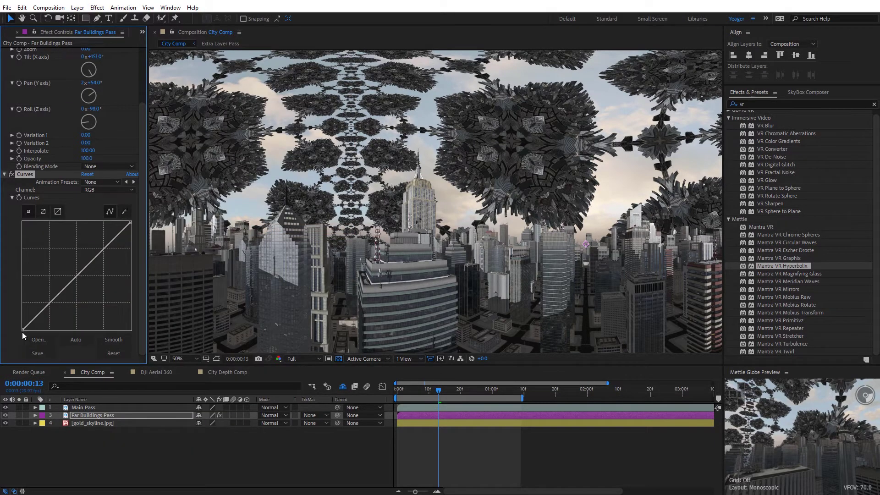
drag(22, 330, 18, 309)
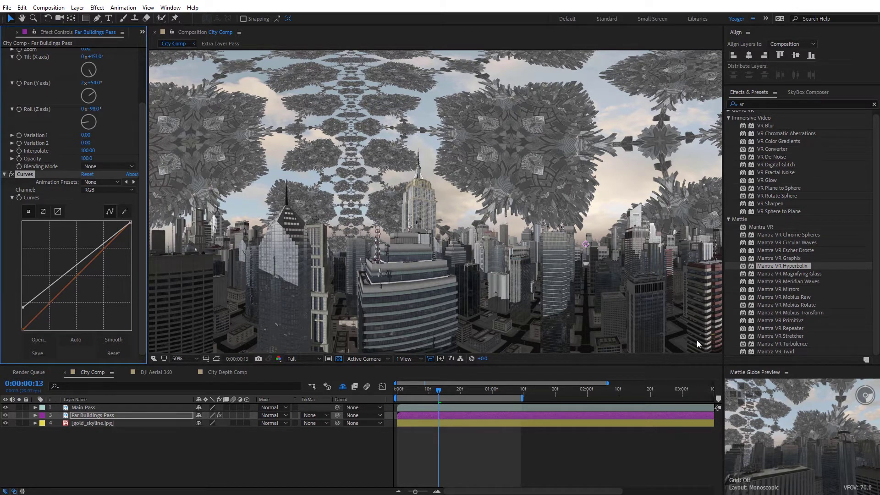
click(807, 436)
key(grave)
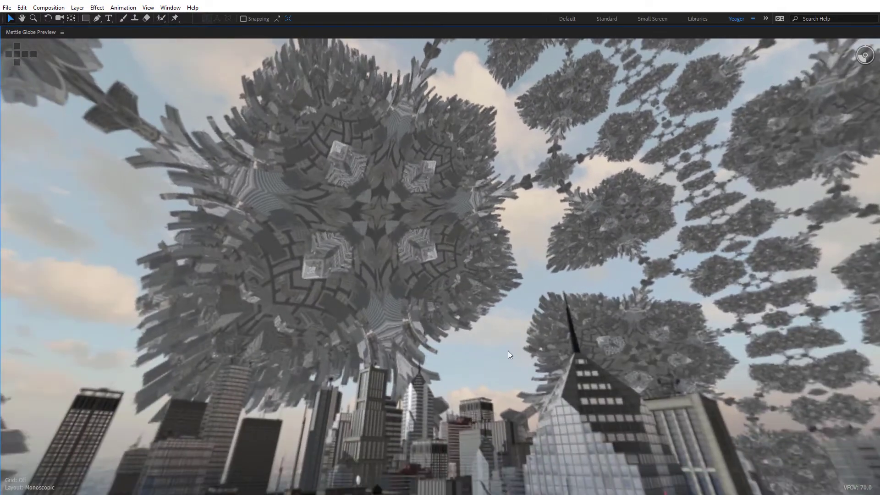
key(grave)
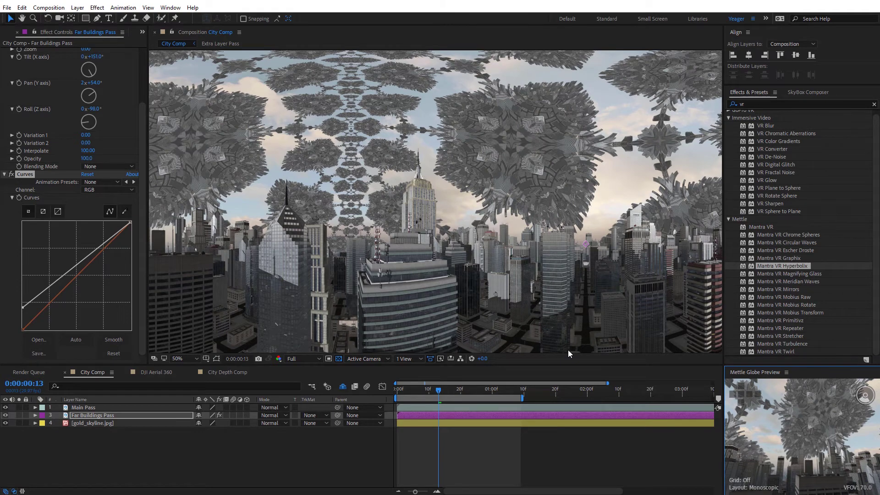
Hide the Far Buildings Pass layer and select the gold_skyline.jpg layer
click(5, 415)
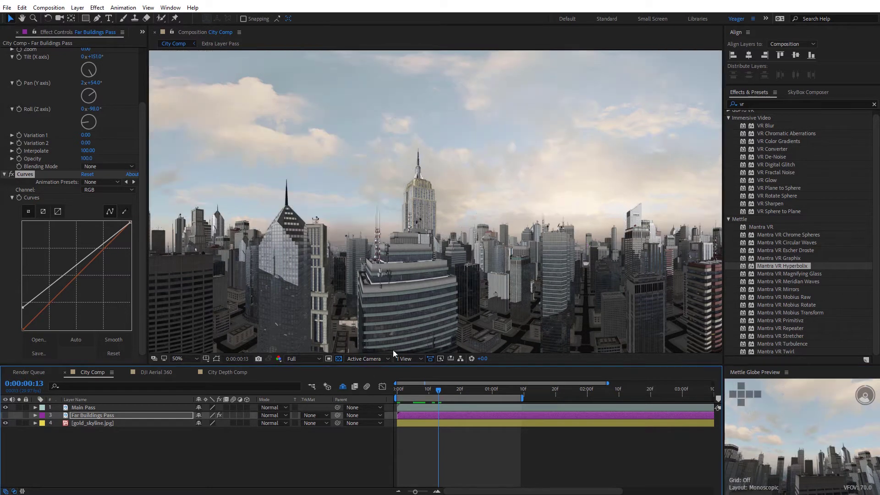
drag(568, 270, 441, 199)
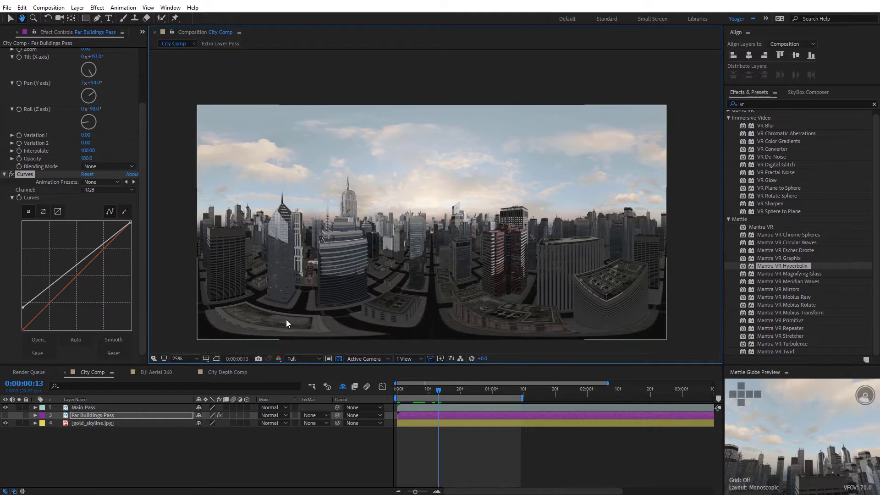
click(95, 423)
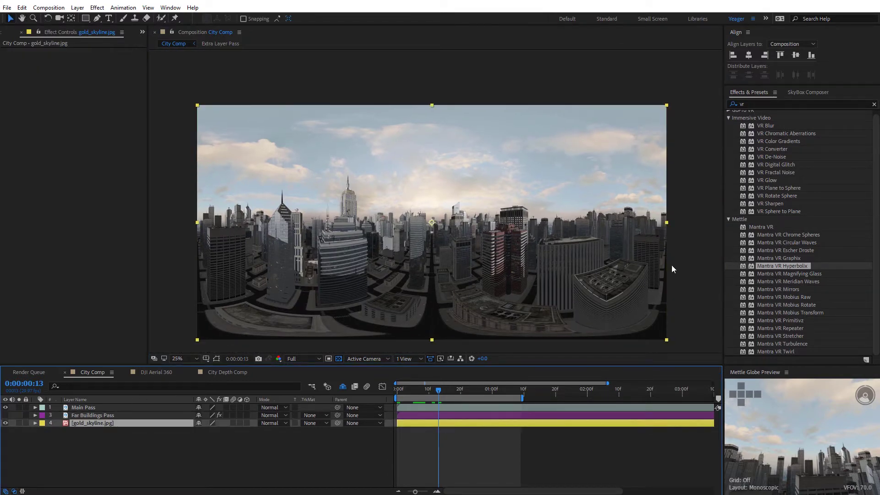
Try Mantra VR Meridian Waves on gold_skyline.jpg with Phase advanced to 1x+210°, and remove the effect
drag(801, 282, 474, 425)
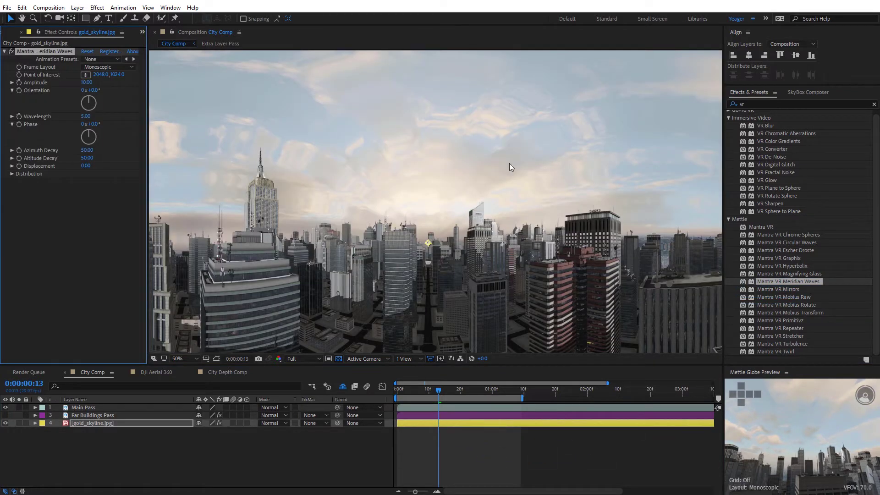
drag(92, 126, 375, 181)
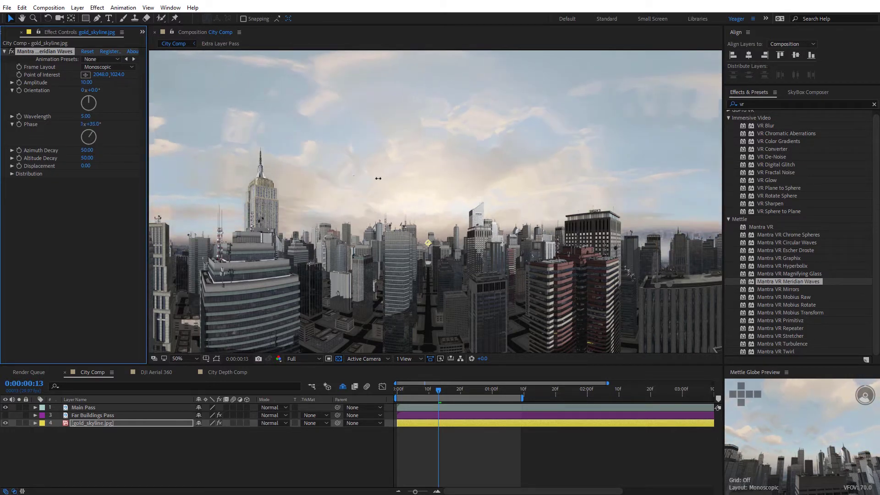
click(30, 52)
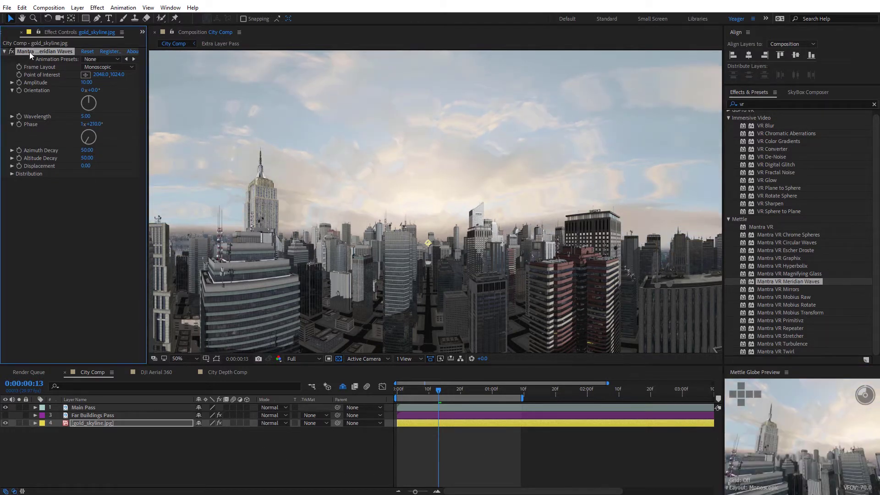
key(Delete)
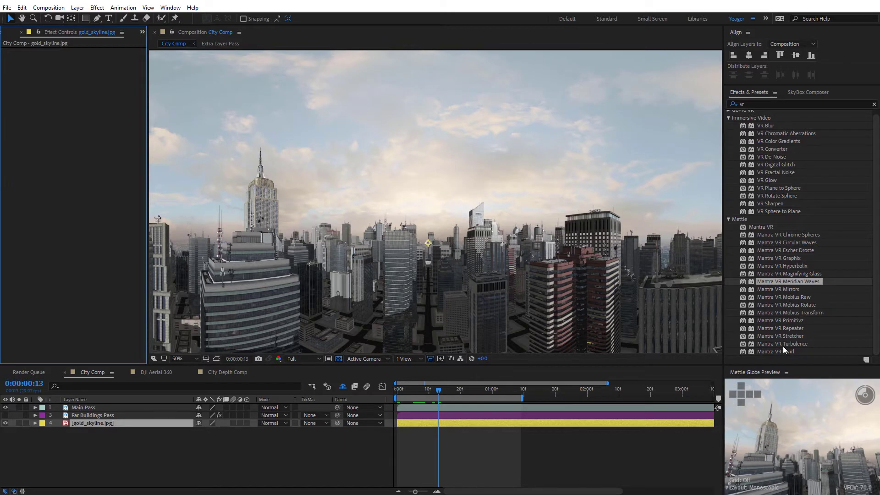
Apply Mantra VR Turbulence to gold_skyline.jpg with Progress at 19, and check the distorted sky in the full-size Globe Preview
drag(789, 344, 89, 424)
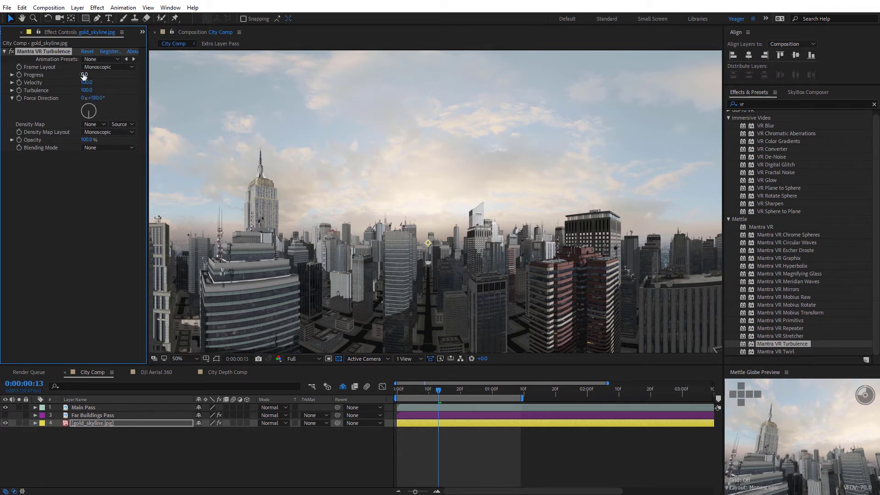
drag(84, 75, 95, 78)
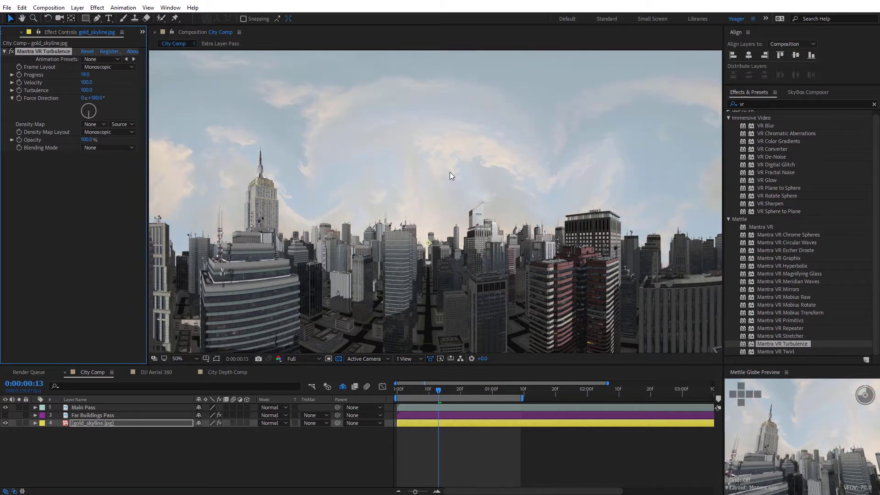
click(802, 426)
key(grave)
drag(728, 407, 703, 358)
key(grave)
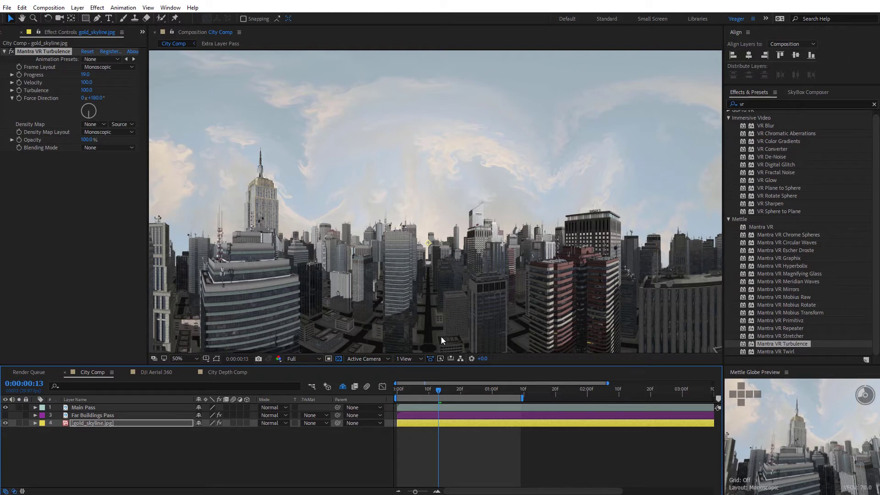
Open the DJI Aerial 360 composition
click(156, 372)
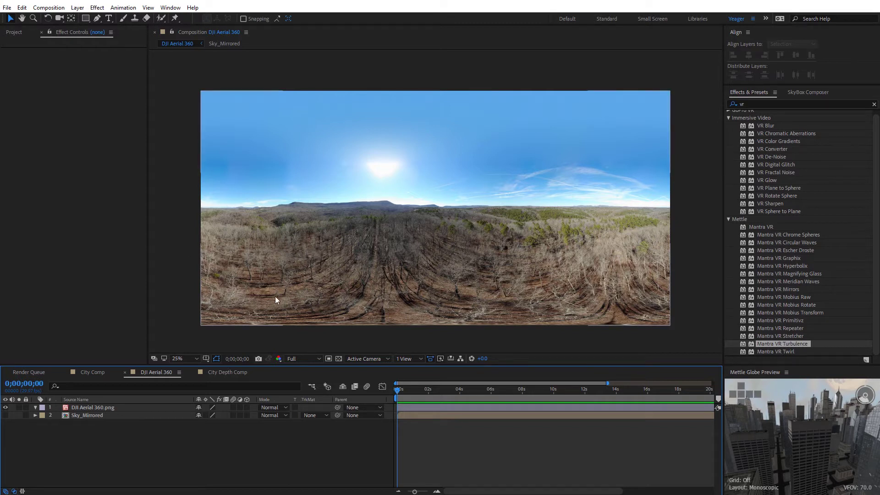
Draw a rectangular mask on the DJI Aerial 360.png layer from just above the horizon down past the frame, cutting off the upper sky
click(105, 408)
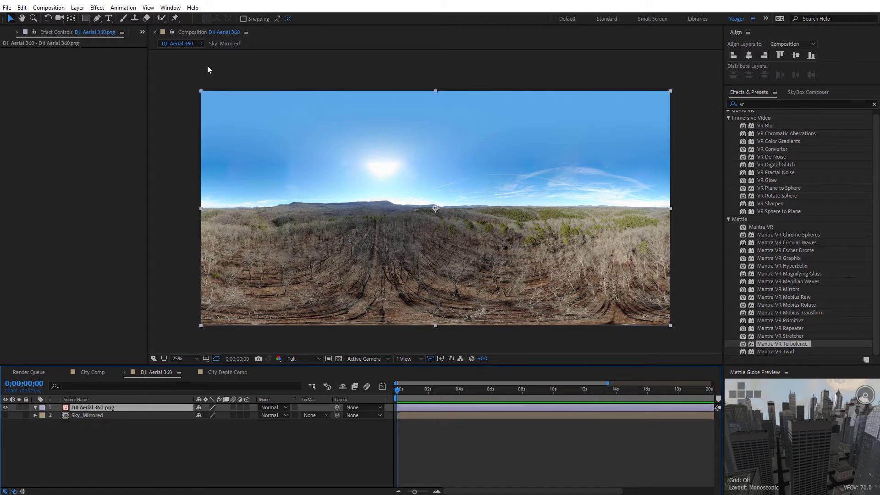
click(86, 18)
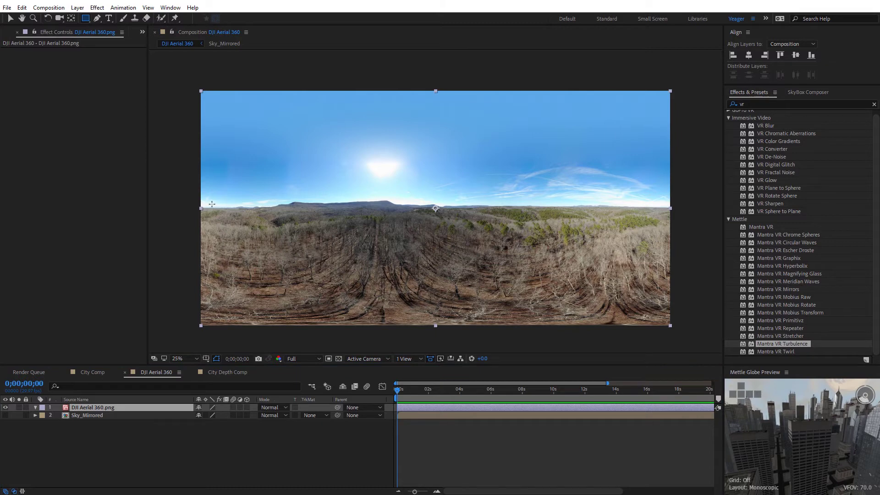
key(comma)
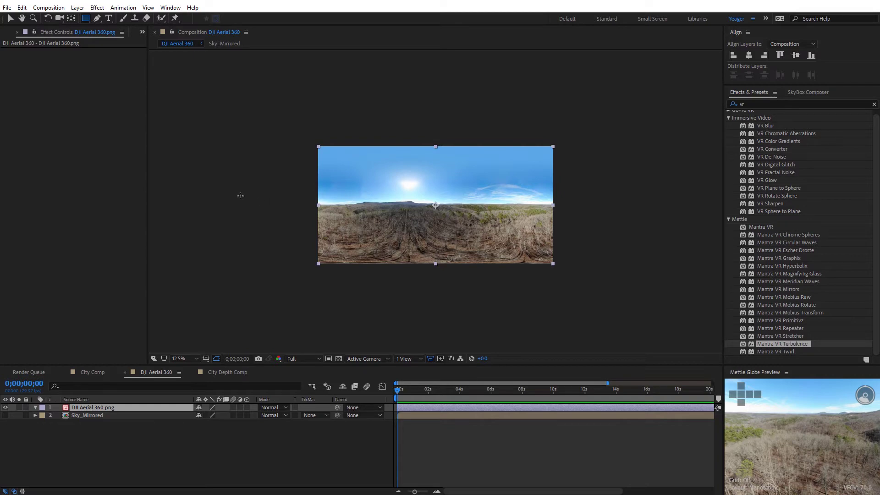
drag(251, 193, 608, 287)
key(period)
key(period)
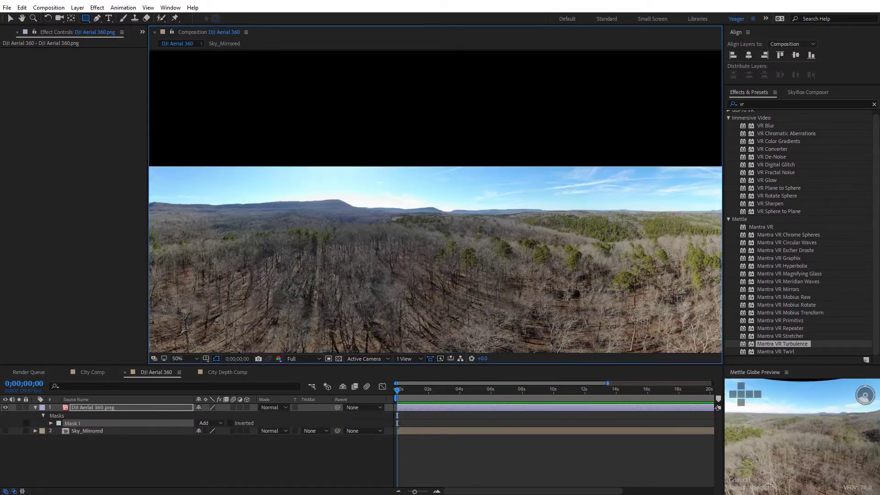
key(comma)
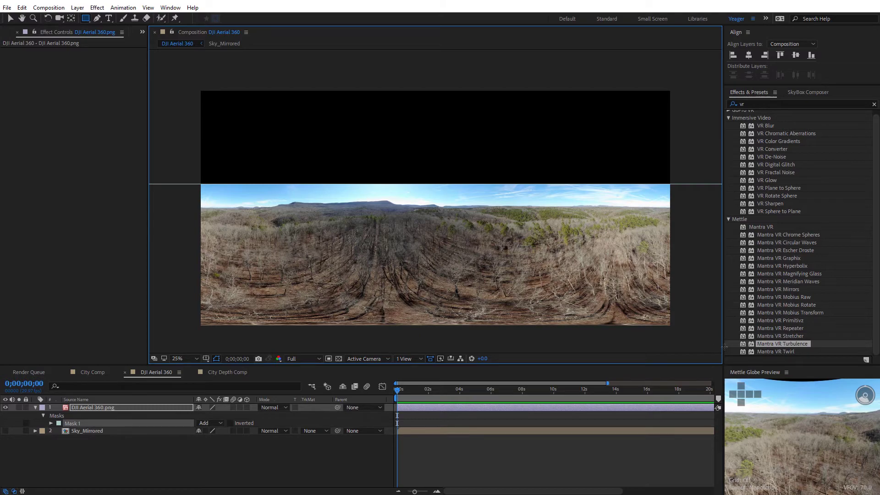
Examine the masked-out sky area and the horizon all around in the full-size Globe Preview
click(780, 431)
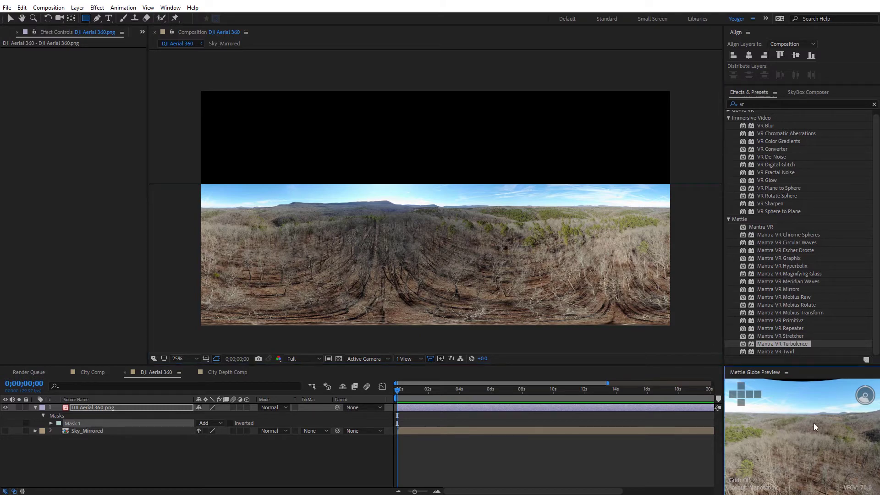
key(grave)
drag(425, 233, 336, 214)
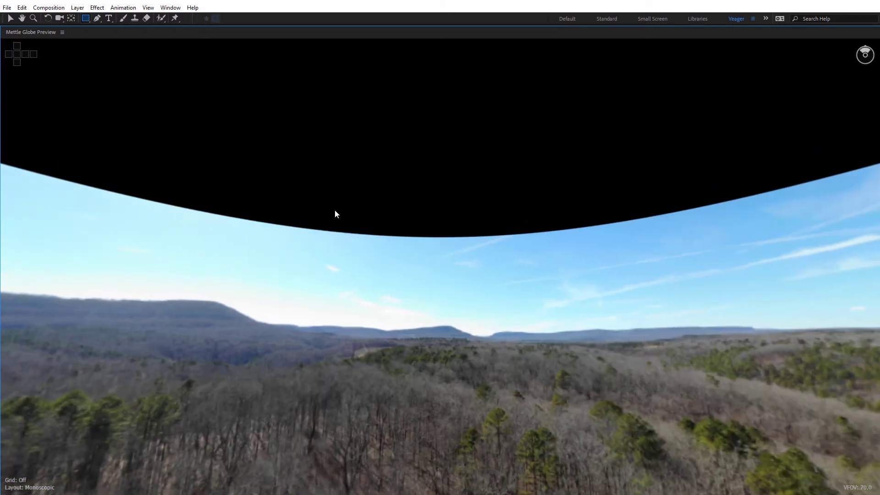
drag(784, 302, 244, 279)
drag(546, 200, 612, 468)
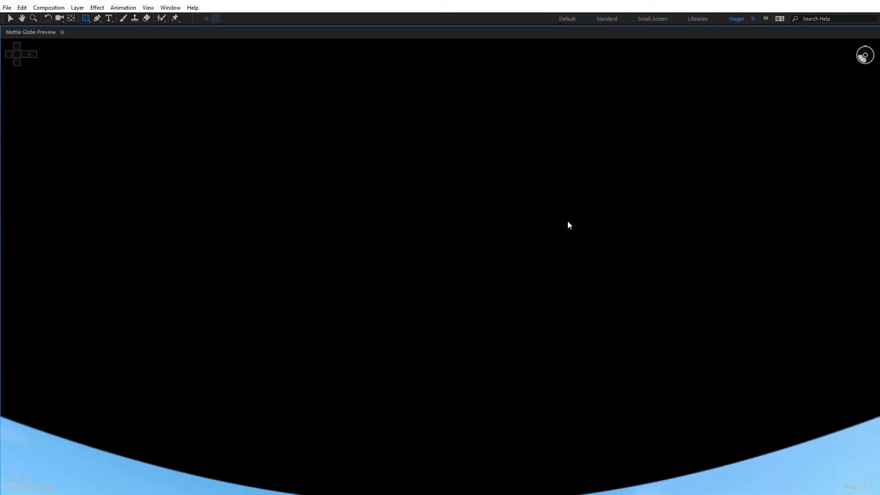
drag(647, 378, 600, 364)
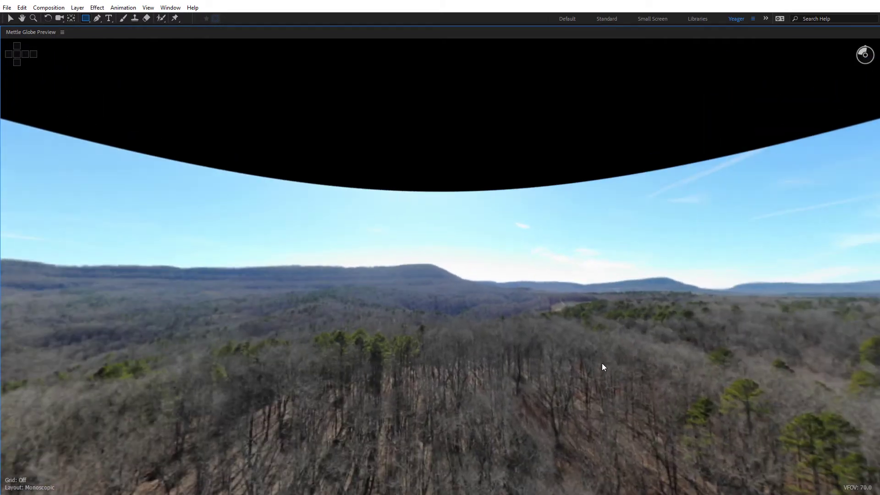
key(grave)
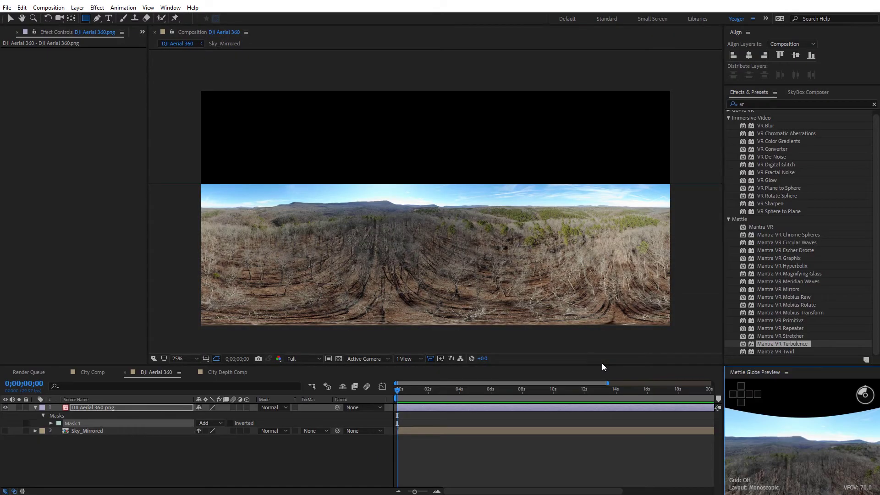
Expand the Mask 1 properties of the DJI Aerial 360.png layer
click(51, 423)
key(comma)
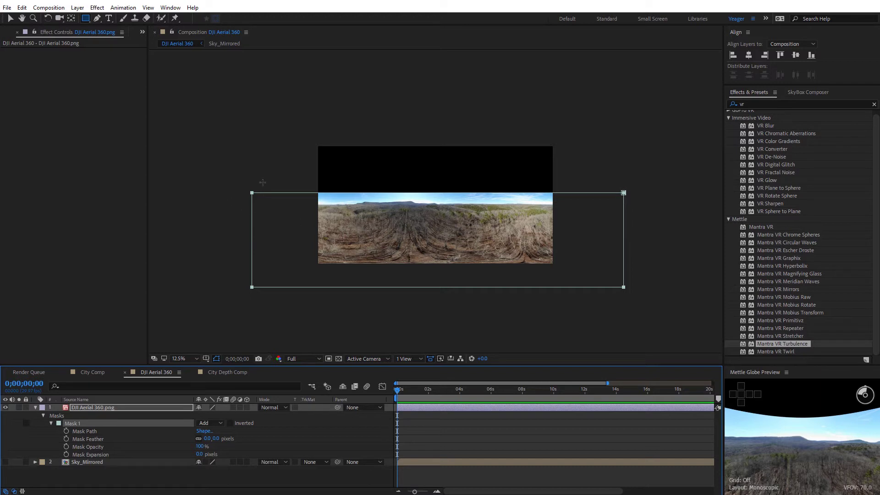
key(period)
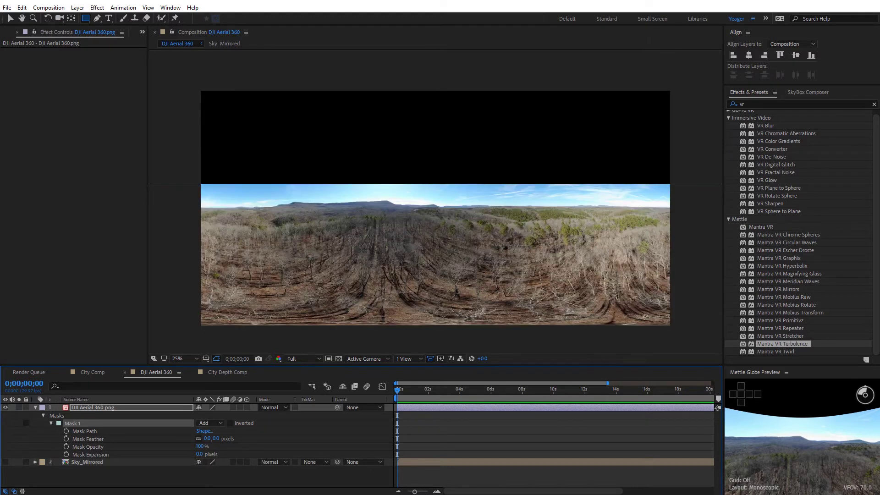
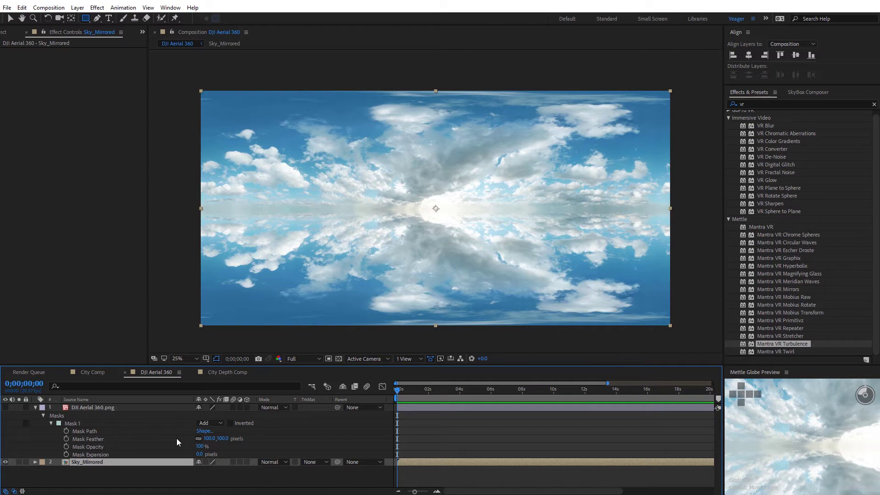
Show the DJI Aerial 360.png layer over Sky_Mirrored and move the mask's upper edge down closer to the horizon
click(94, 408)
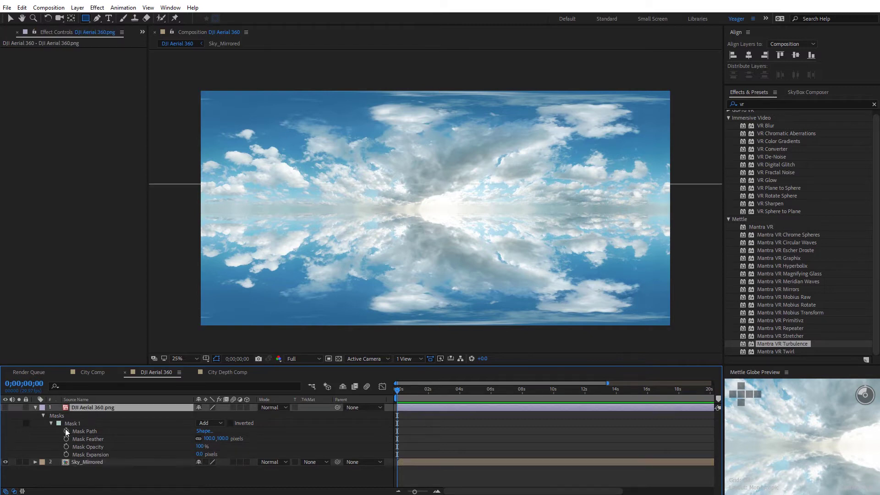
click(5, 407)
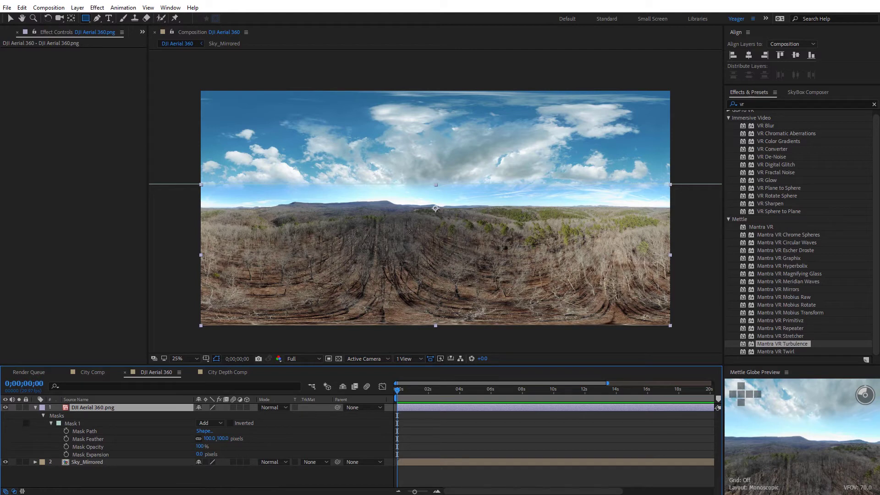
key(v)
drag(416, 188, 416, 197)
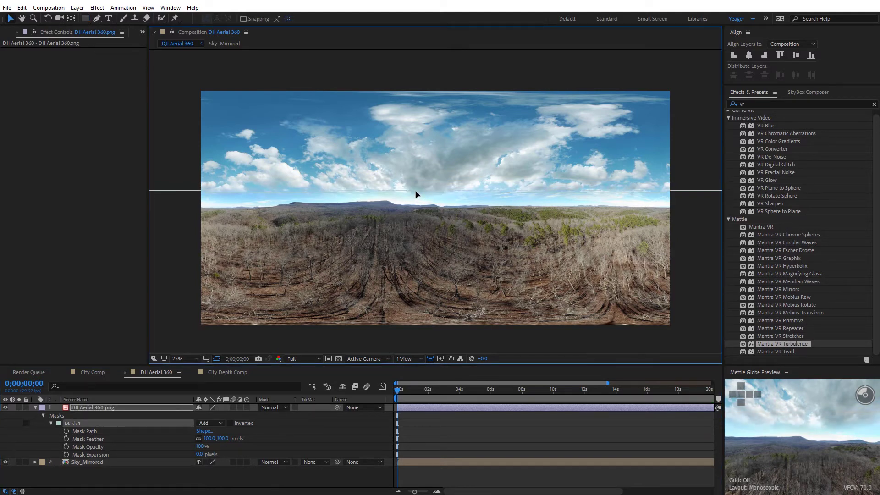
Set the Mask 1 feather to 200 pixels and check the sky blend along the horizon
scroll(434, 221, up, 4)
drag(320, 237, 662, 258)
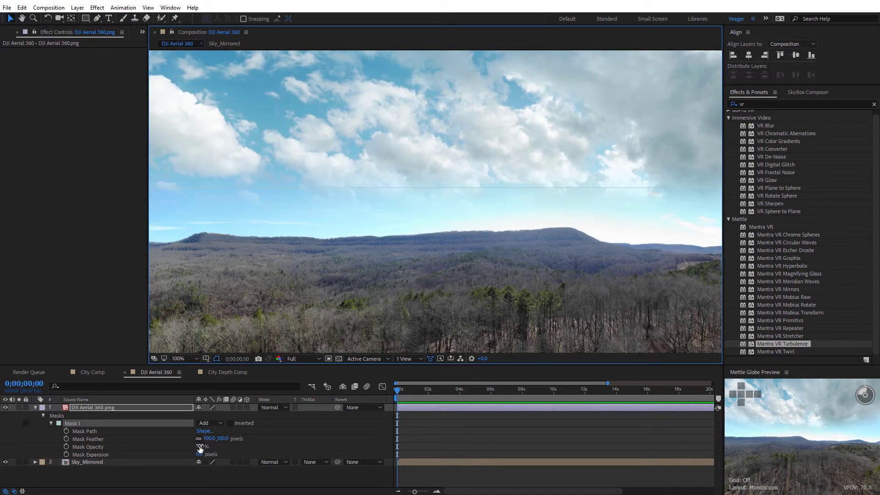
click(208, 439)
text(200)
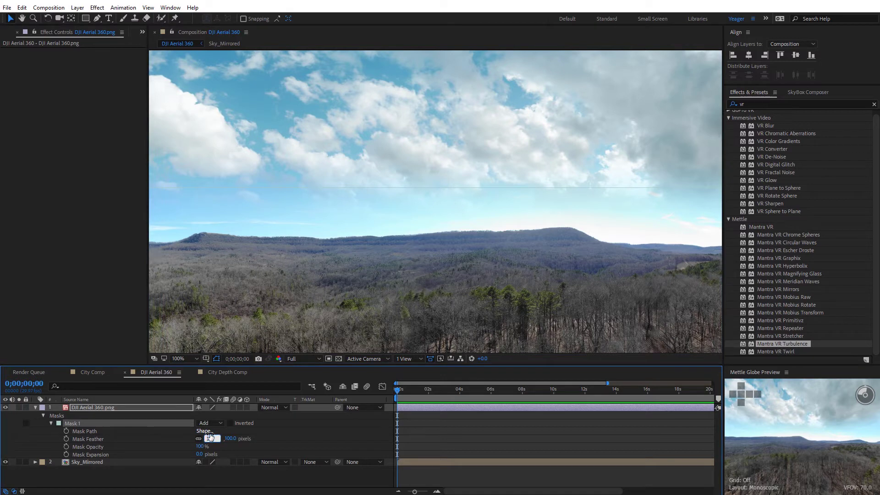
key(Return)
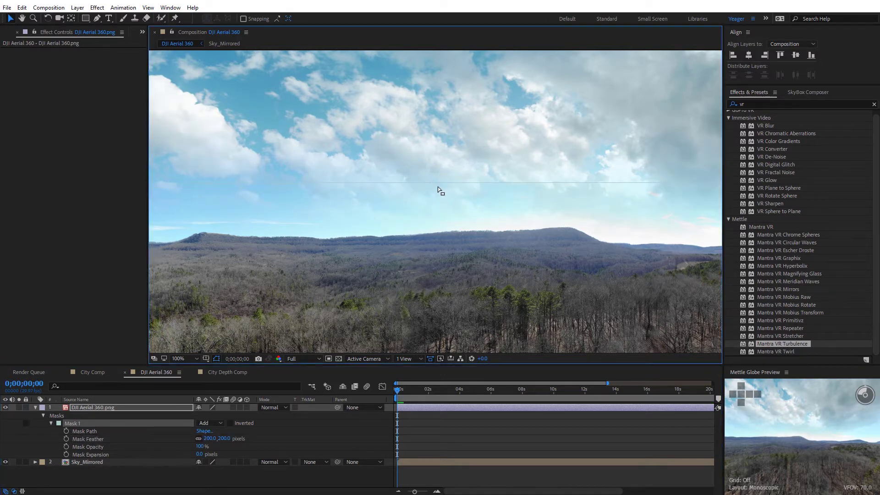
scroll(439, 192, down, 2)
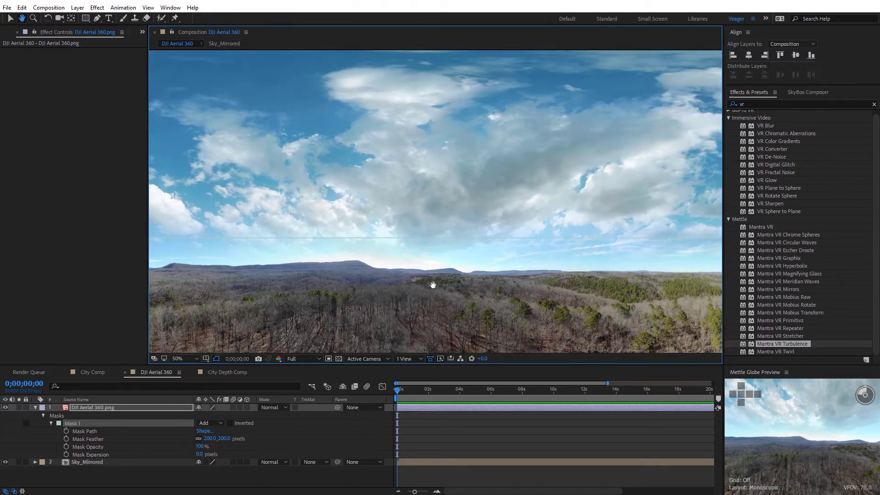
scroll(440, 282, down, 2)
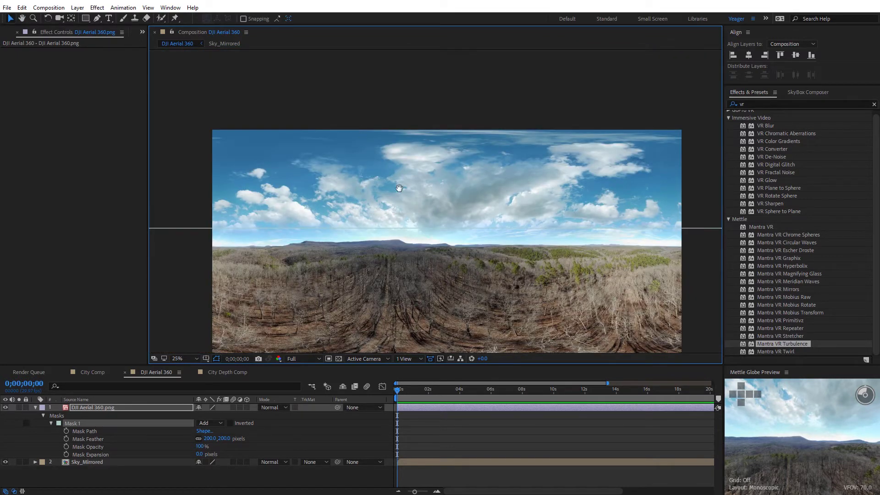
mouse_move(399, 188)
mouse_down()
mouse_move(377, 144)
mouse_move(397, 180)
mouse_up()
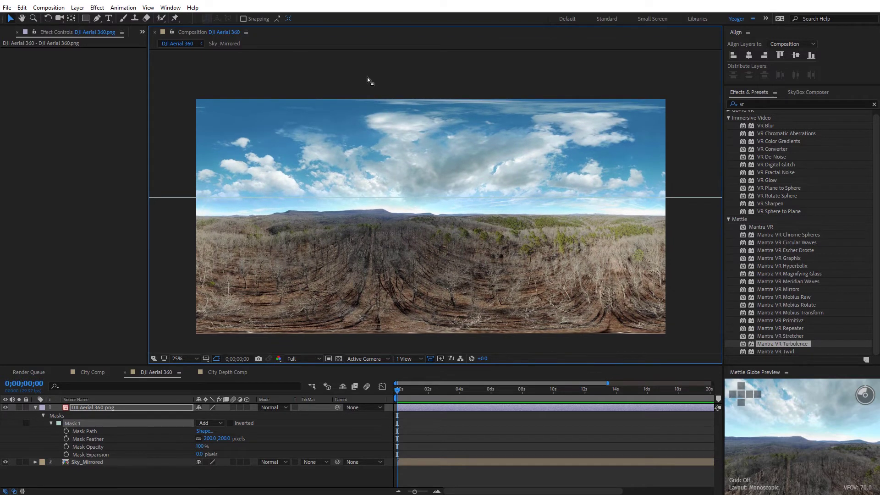
Deselect the layer and compare the composite with the Sky_Mirrored layer hidden and shown
click(329, 147)
click(174, 331)
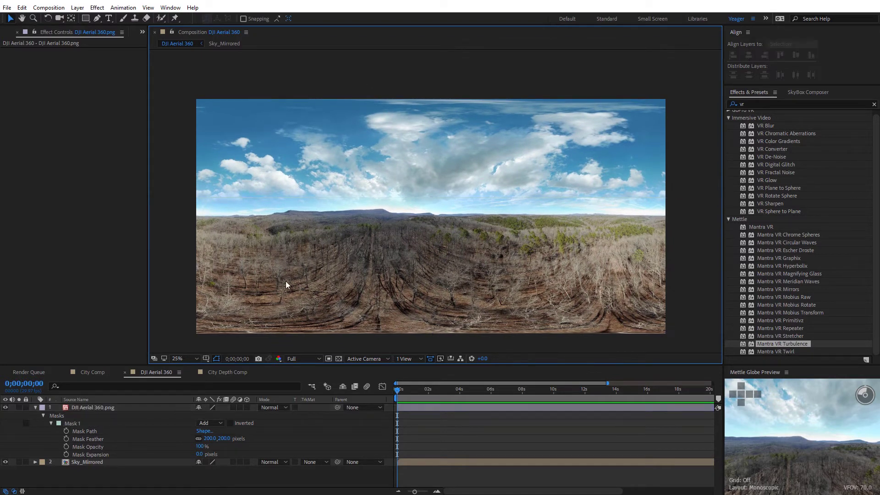
click(4, 463)
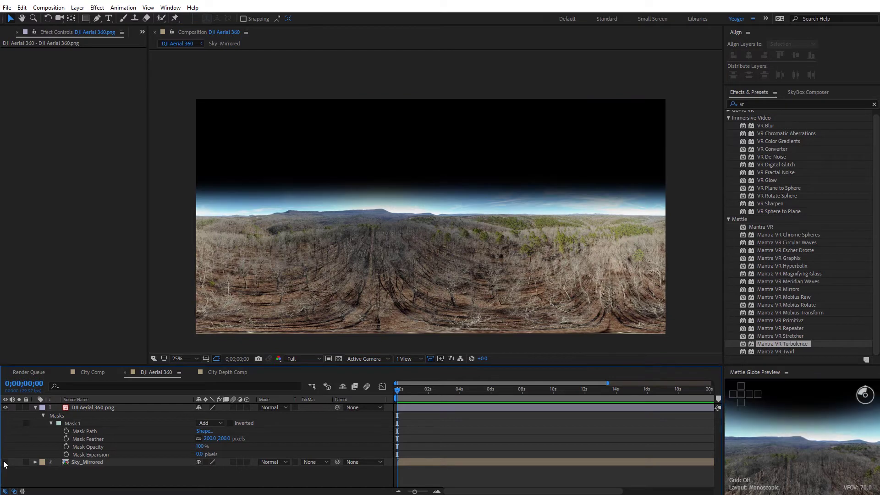
click(5, 462)
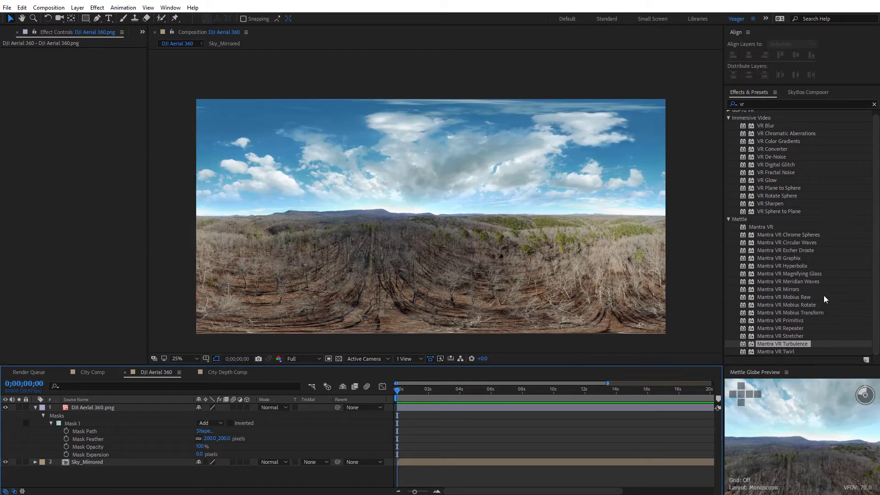
Apply Mantra VR Meridian Waves to Sky_Mirrored, check the warped sky in the full-size Globe Preview, and set Phase to 0x-30°
drag(808, 283, 84, 461)
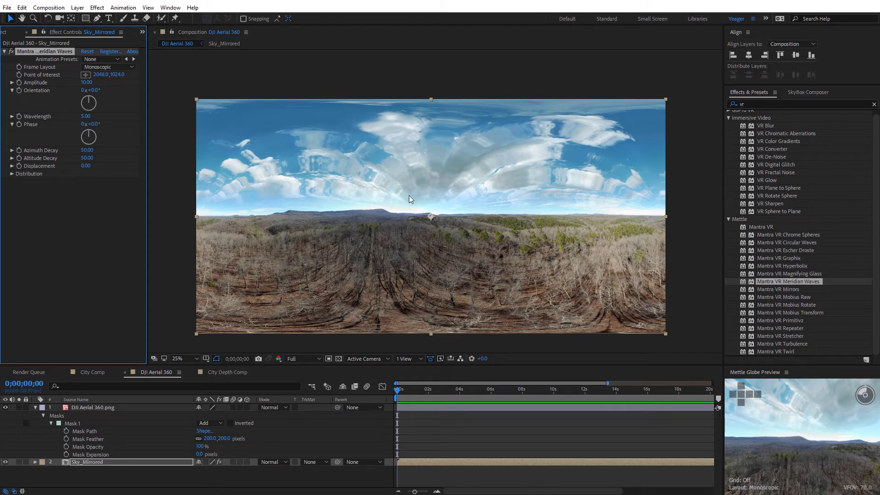
click(790, 451)
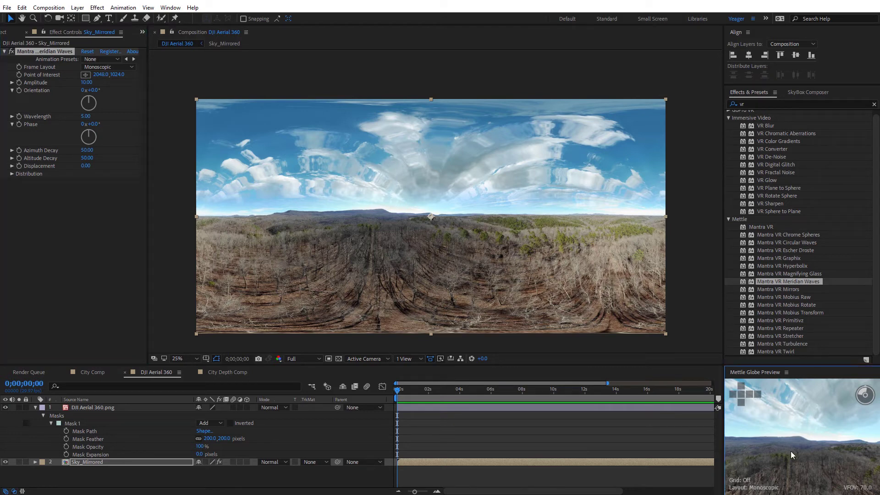
key(grave)
drag(676, 367, 762, 137)
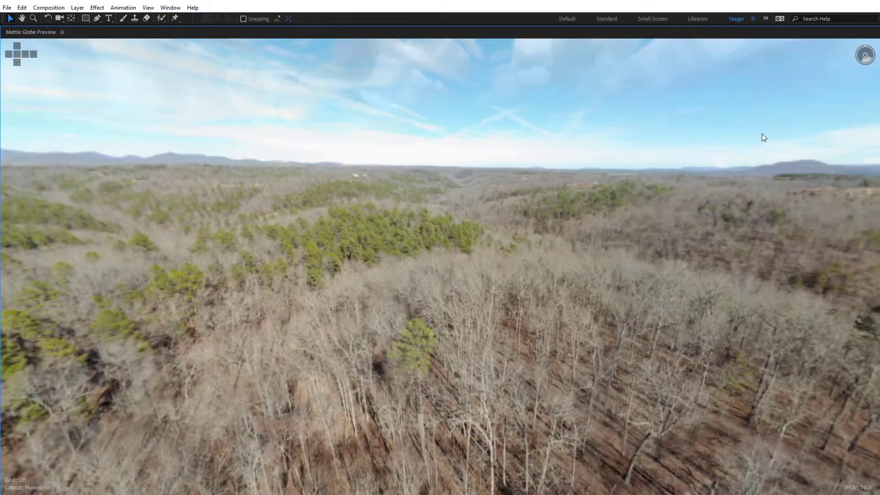
drag(430, 132, 337, 305)
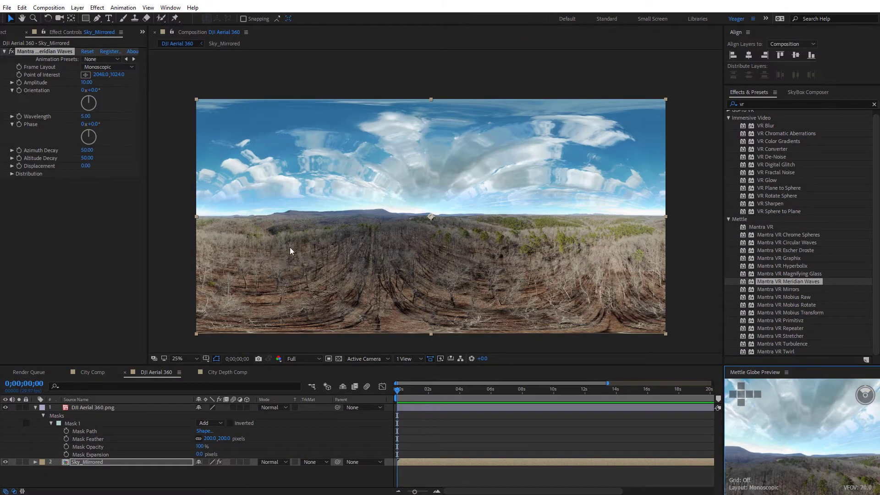
drag(92, 124, 120, 205)
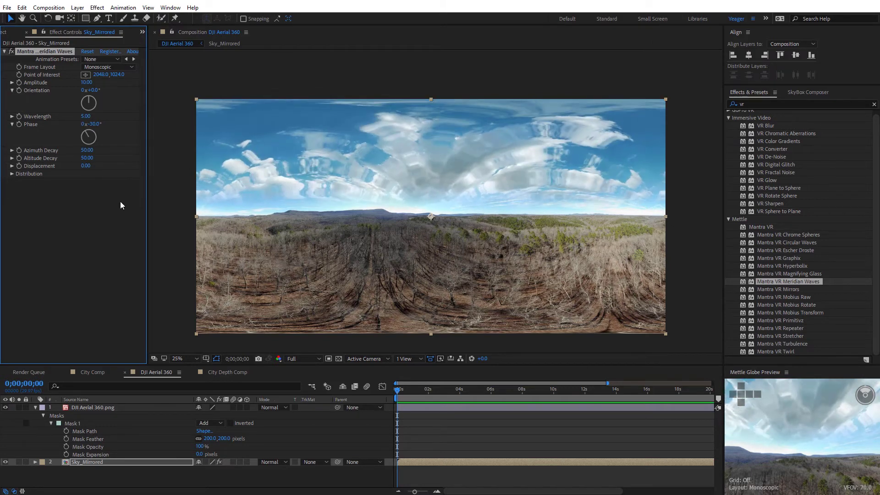
Open the City Depth Comp and view the 4K - Main - Depth Pass.mov footage from the City Layers folder
click(227, 372)
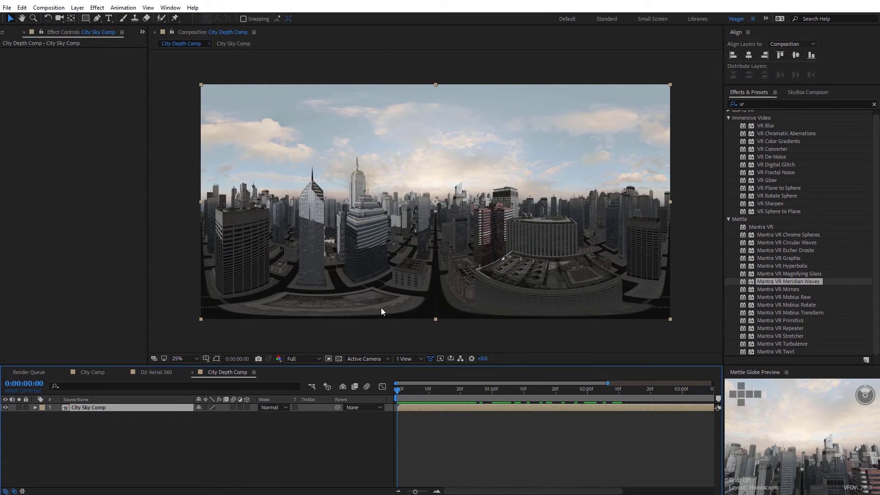
click(4, 32)
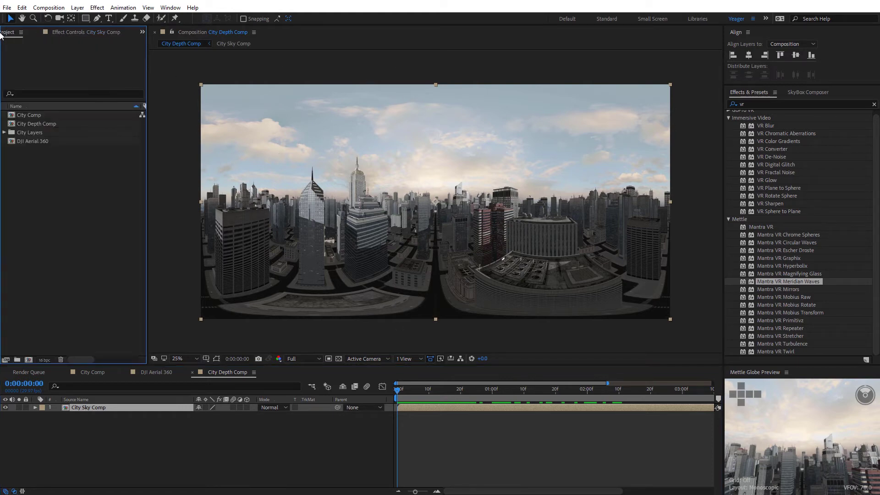
double_click(15, 133)
click(42, 151)
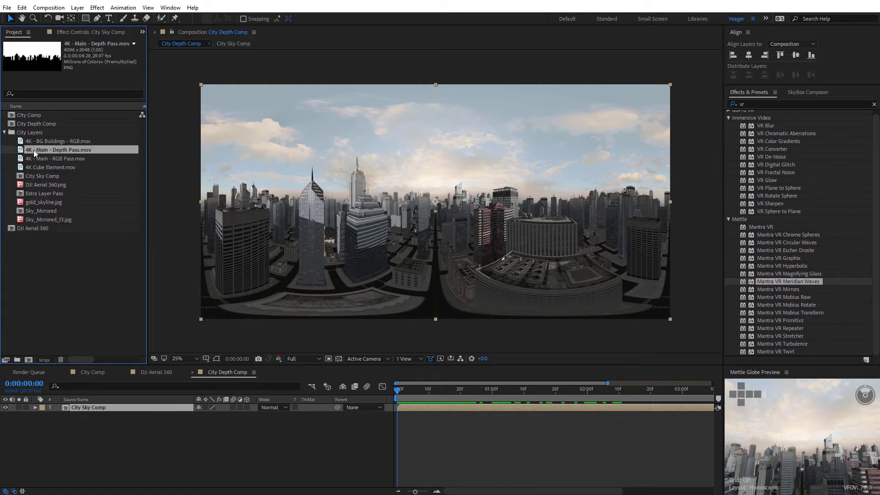
double_click(39, 150)
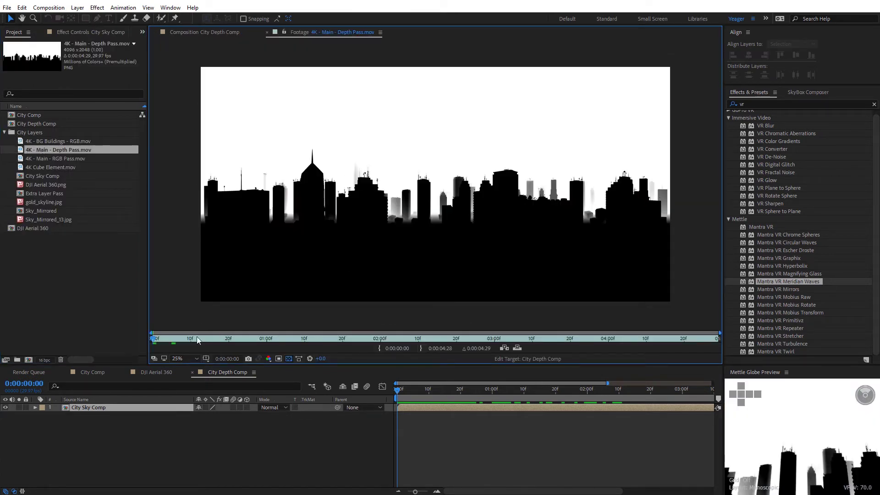
drag(177, 340, 143, 303)
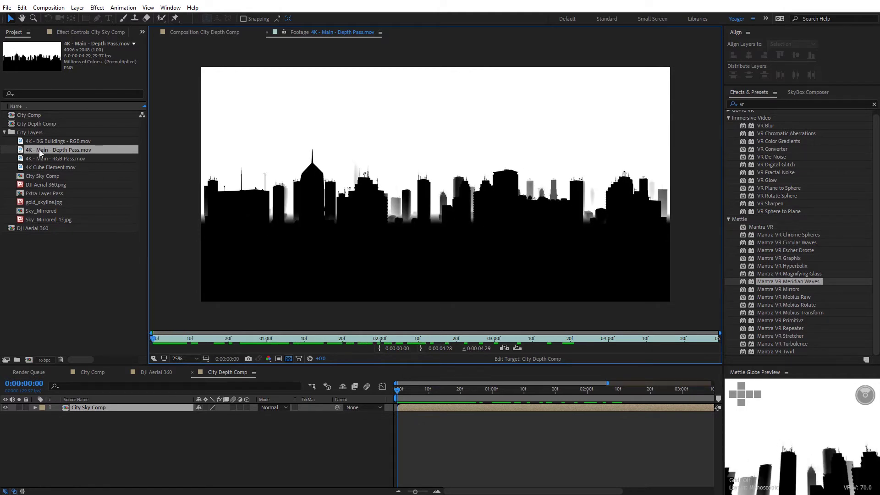
Add 4K - Main - Depth Pass.mov to City Depth Comp above the City Sky Comp layer and hide it
drag(36, 151, 120, 408)
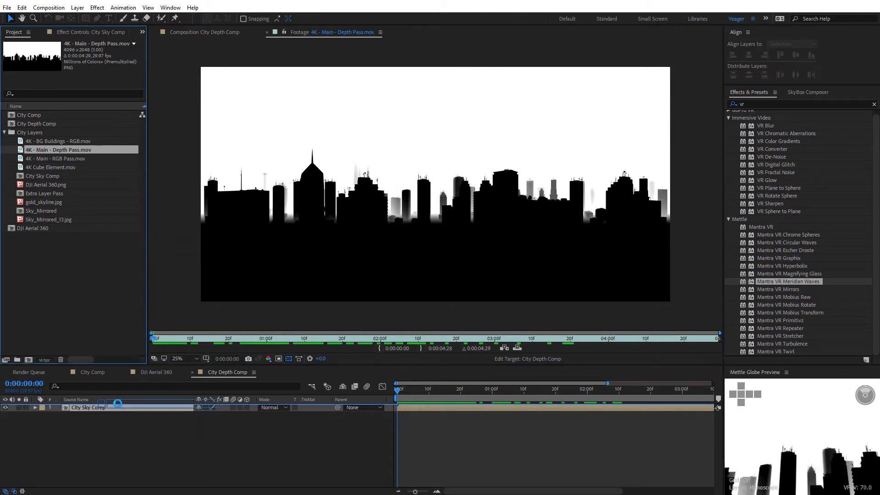
click(51, 408)
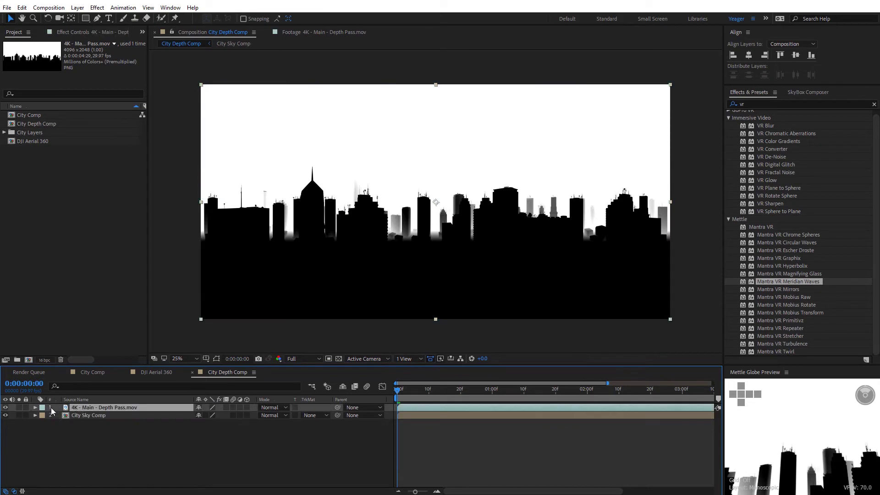
click(6, 407)
Duplicate the City Sky Comp layer and hide the lower copy
click(82, 415)
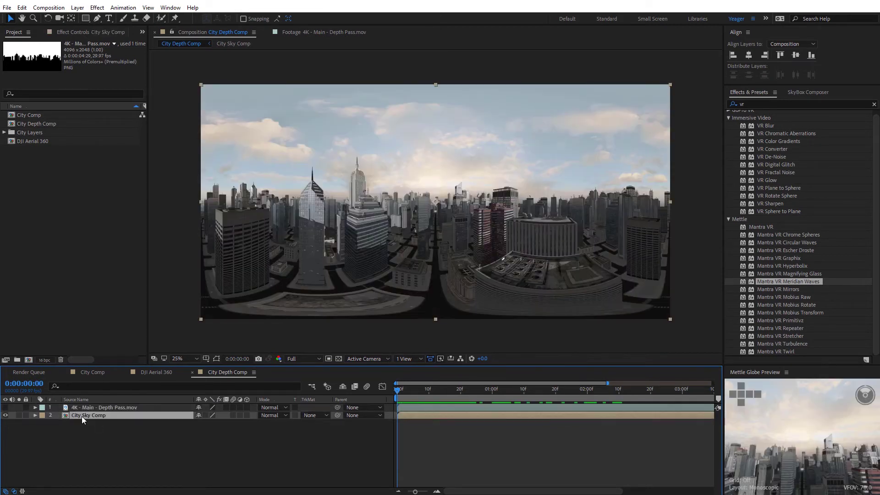
click(315, 276)
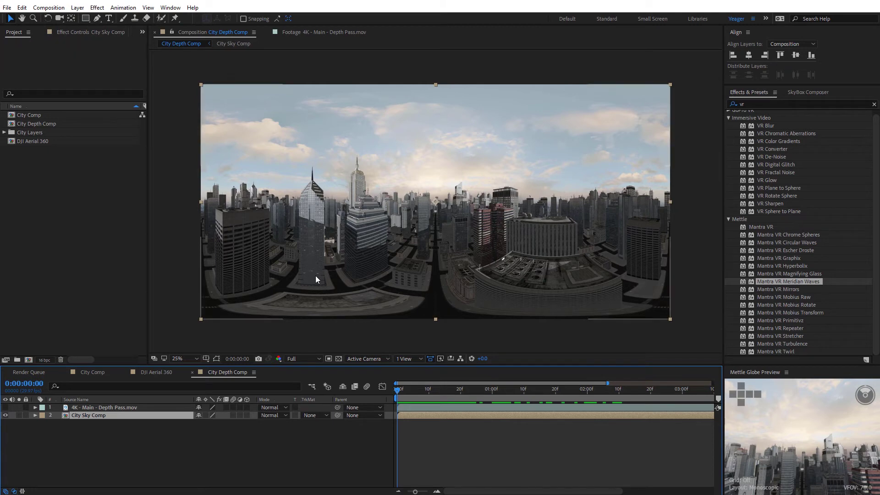
key(ctrl+d)
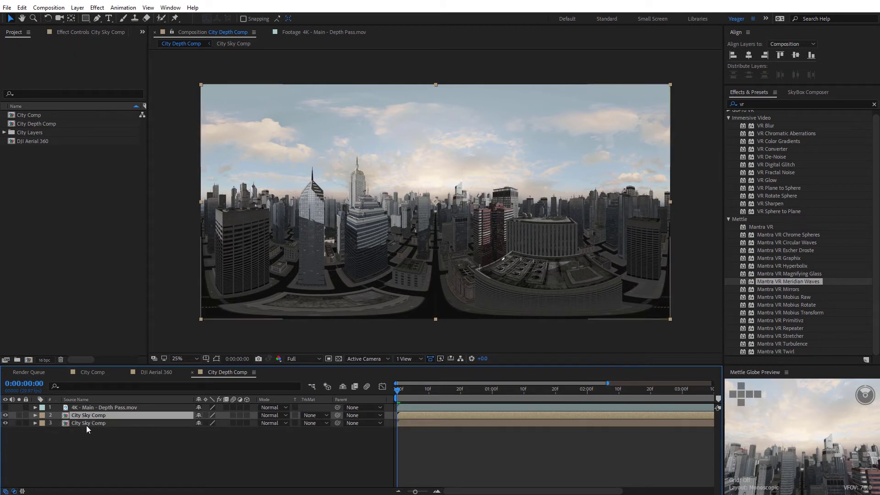
click(5, 423)
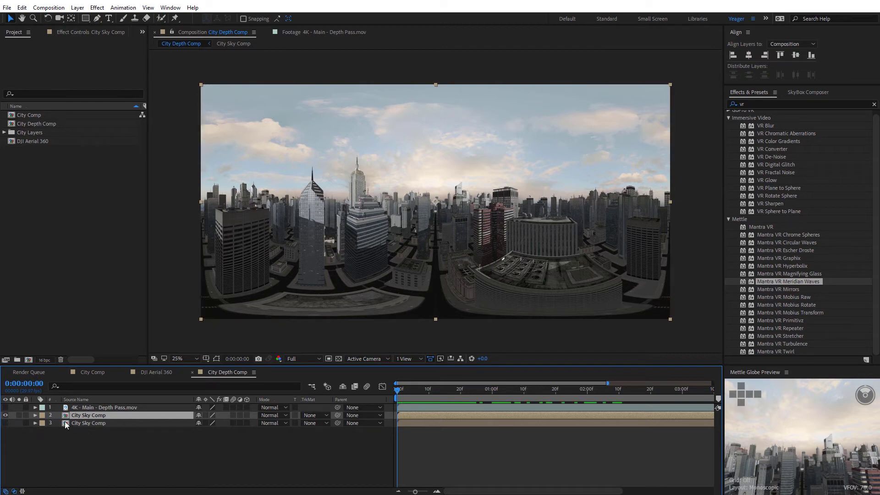
Show the depth pass layer and use it as a Luma Inverted Matte for the upper City Sky Comp
click(73, 406)
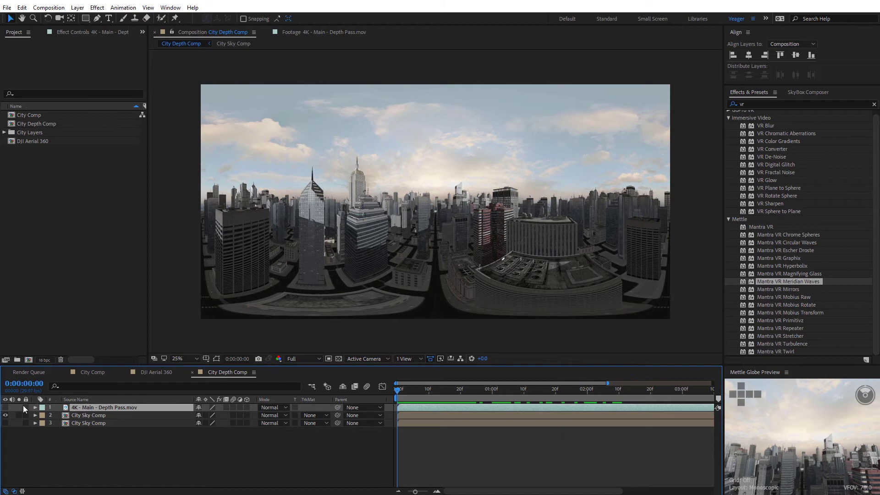
click(5, 407)
click(83, 415)
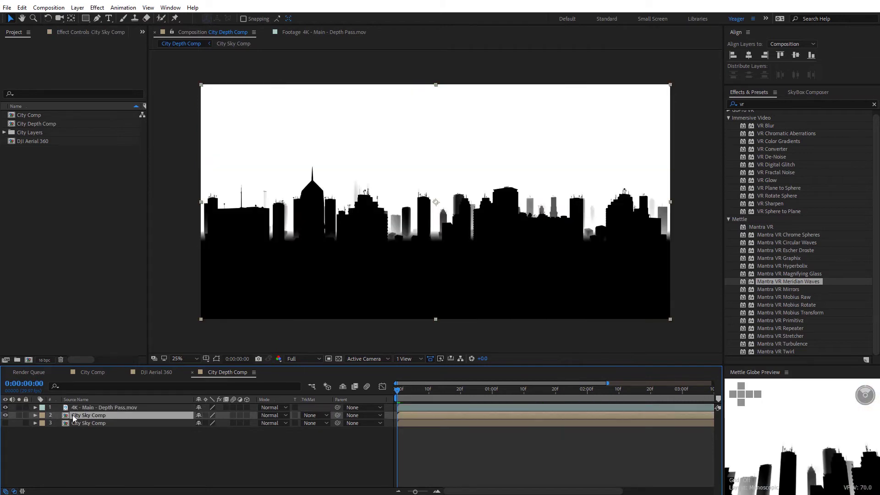
click(313, 415)
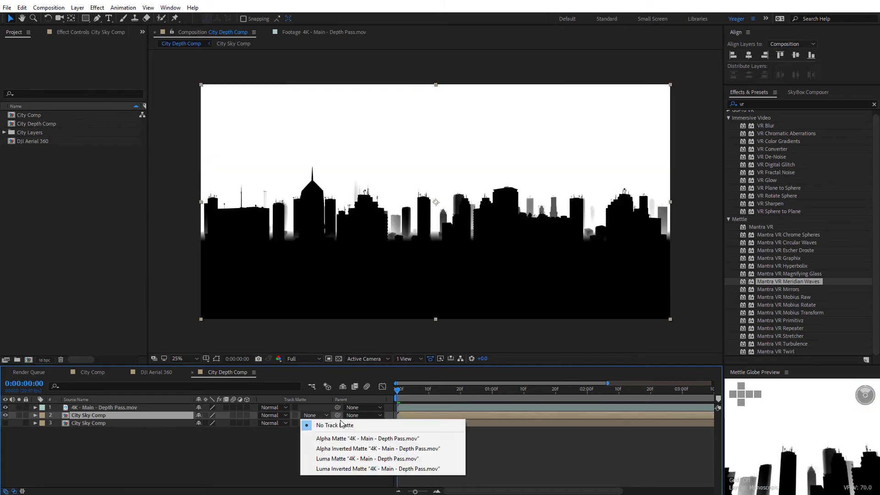
click(339, 469)
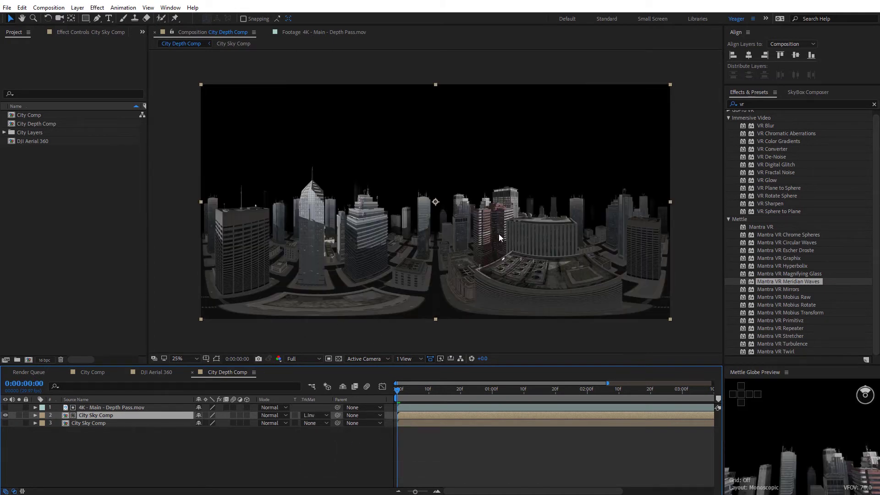
Turn on the transparency grid and check the matted buildings' edges up close
click(339, 359)
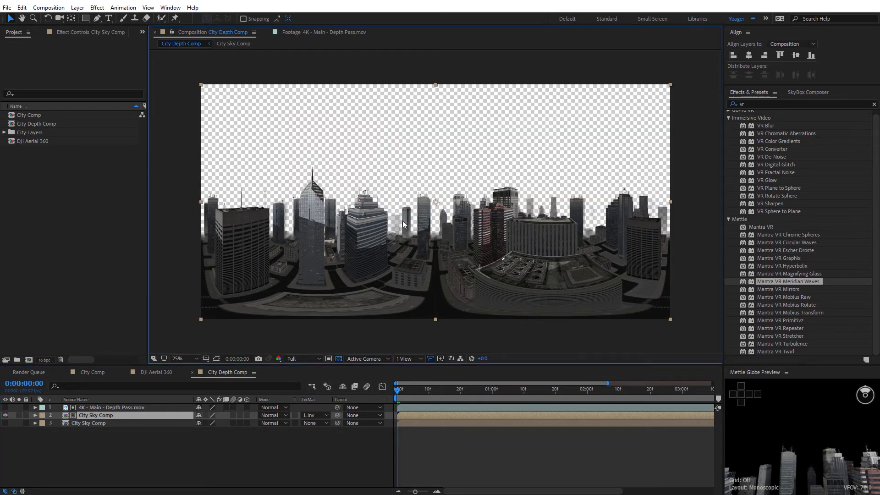
key(period)
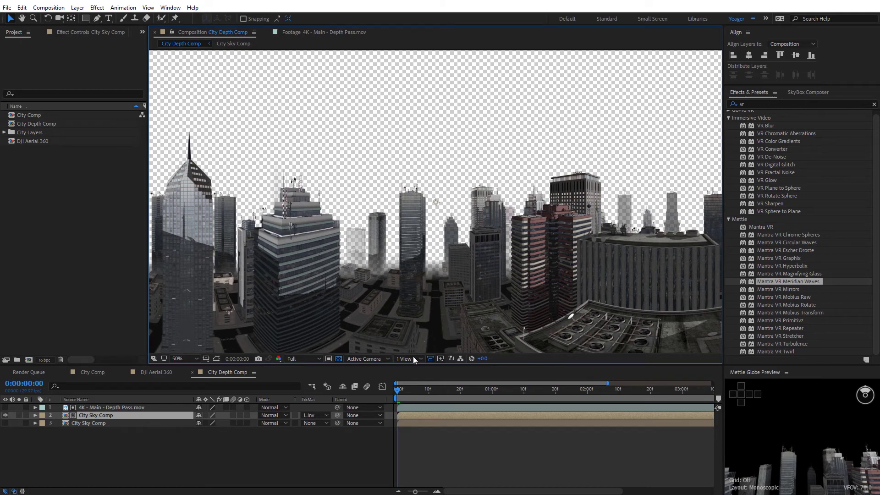
mouse_move(398, 394)
mouse_down()
mouse_move(576, 395)
mouse_move(464, 392)
mouse_move(387, 406)
mouse_move(356, 396)
mouse_move(543, 397)
mouse_move(664, 384)
mouse_move(382, 389)
mouse_up()
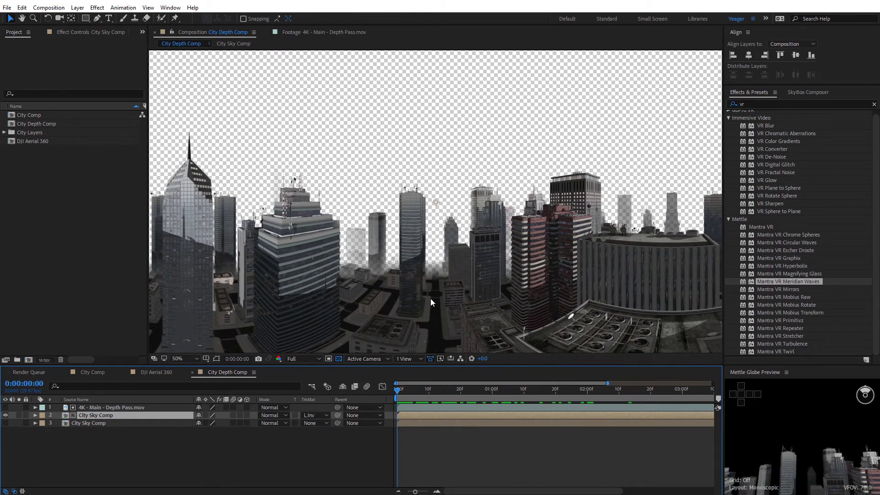
scroll(458, 259, down, 2)
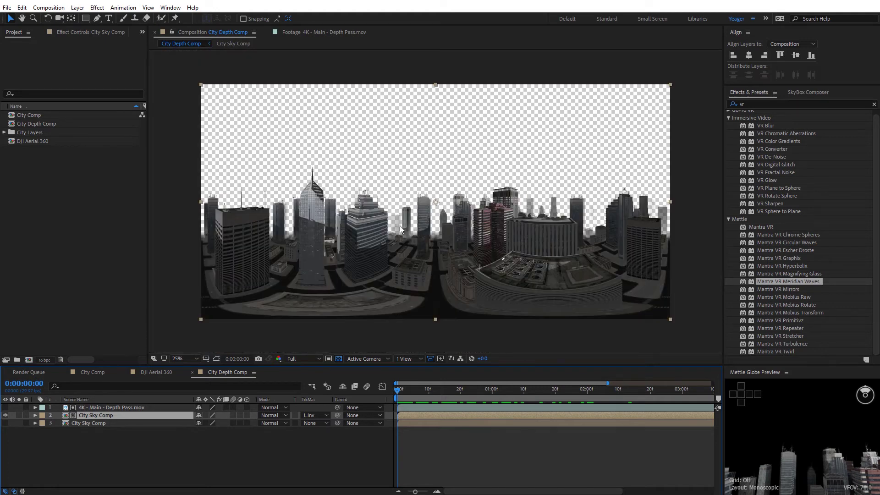
Show the lower City Sky Comp layer and apply Mantra VR Circular Waves to it
click(89, 423)
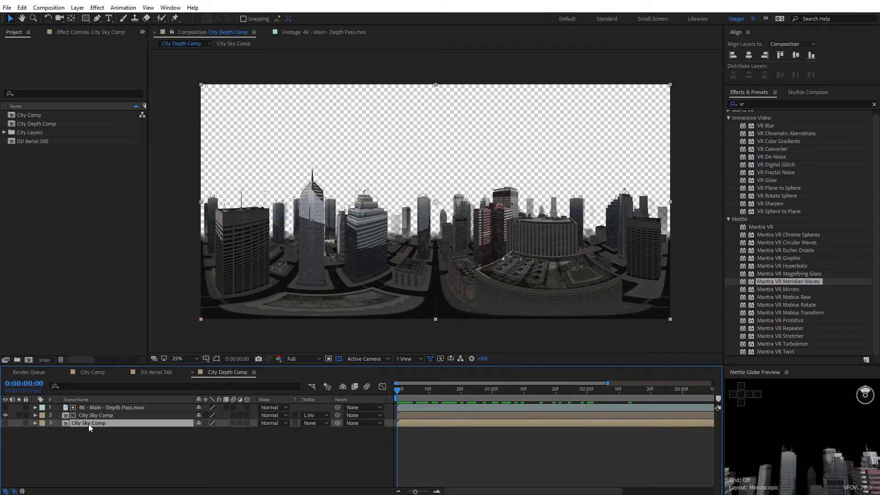
click(5, 423)
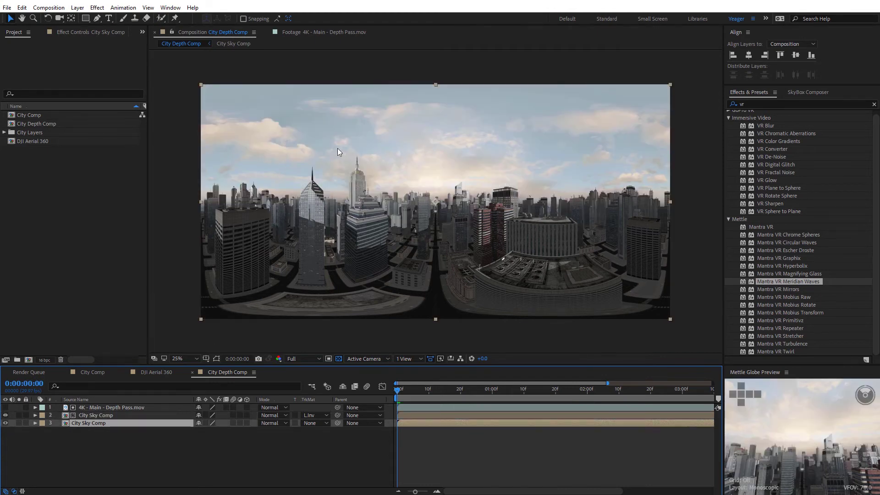
click(778, 264)
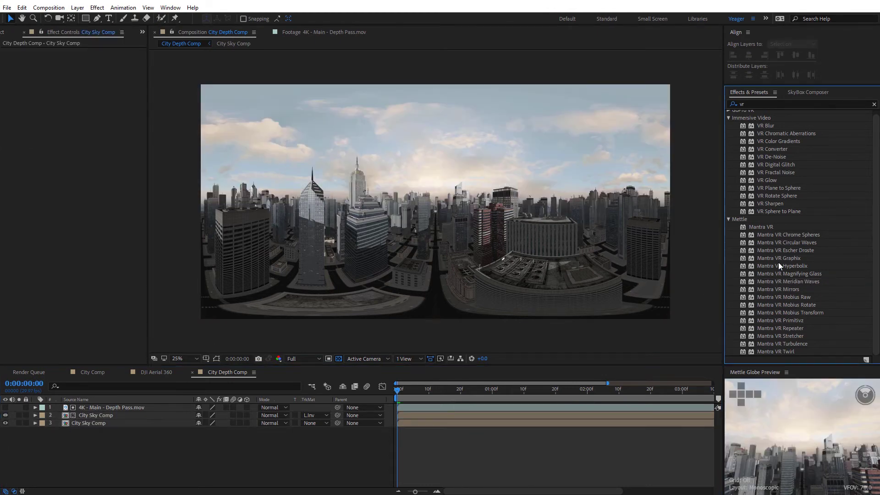
click(789, 243)
drag(768, 244, 87, 427)
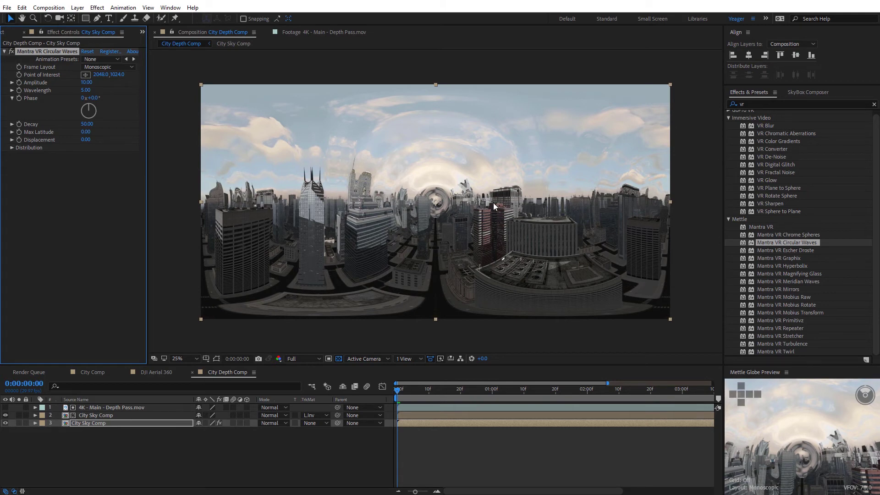
Scrub through the composition to check the circular waves behind the foreground buildings, and return to the first frame
key(period)
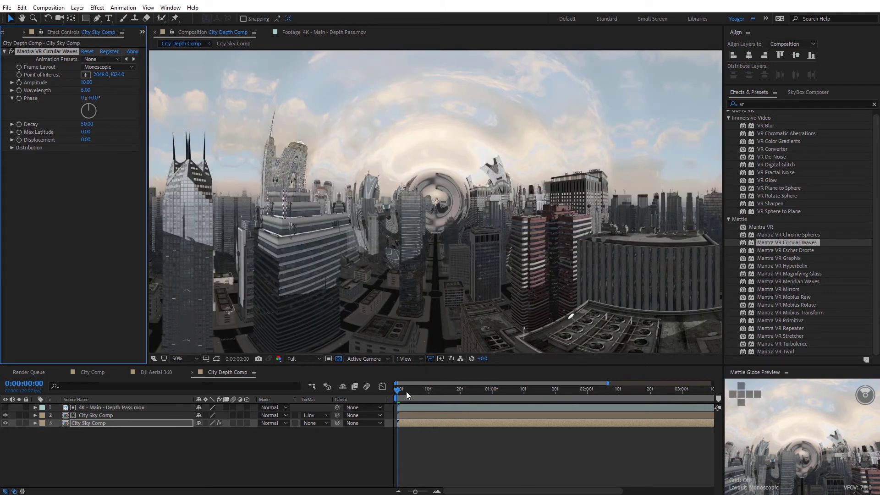
drag(406, 391, 586, 401)
key(Home)
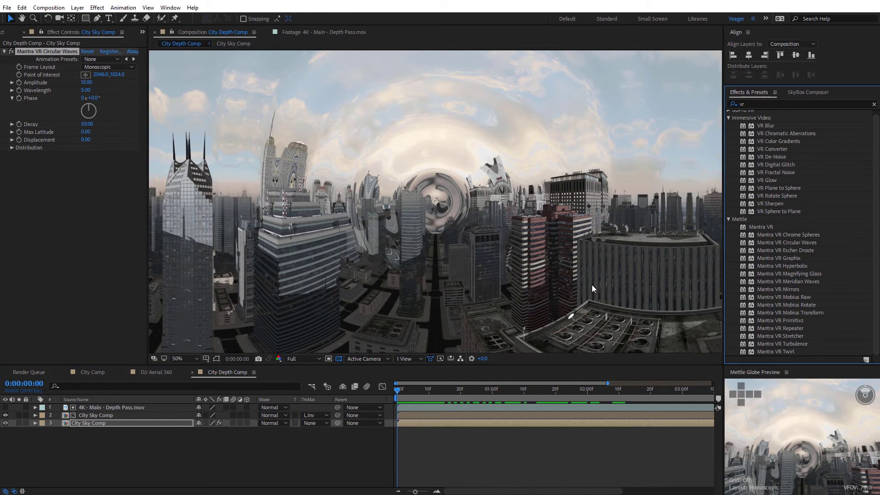
Apply VR Color Gradients to the lower City Sky Comp and set its Blending Mode to Overlay
click(763, 141)
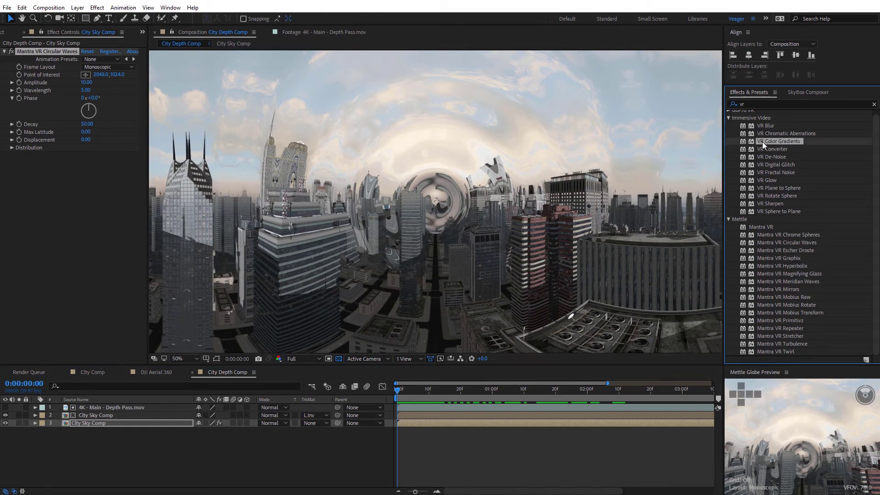
drag(767, 145, 123, 424)
click(101, 218)
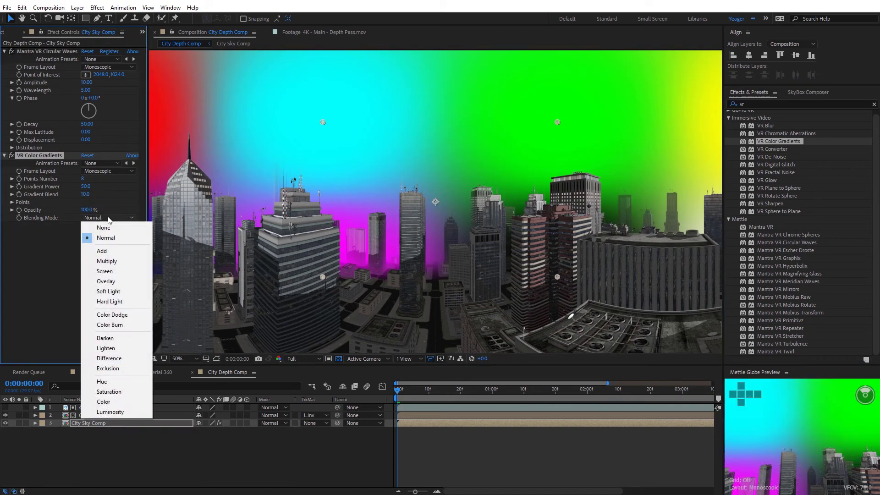
click(115, 281)
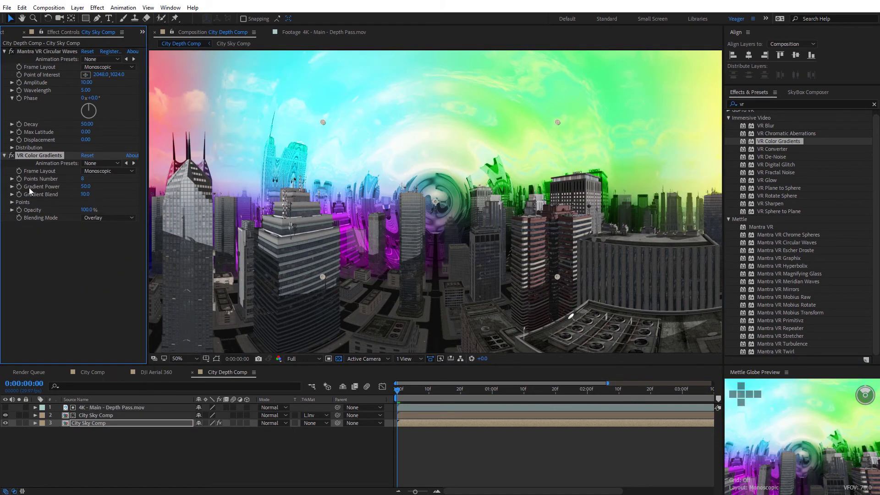
Set Points Number to 2 and place one gradient point at the image's top centre and the other near its bottom centre
click(83, 179)
text(2)
key(Return)
scroll(370, 163, down, 1)
drag(380, 162, 436, 320)
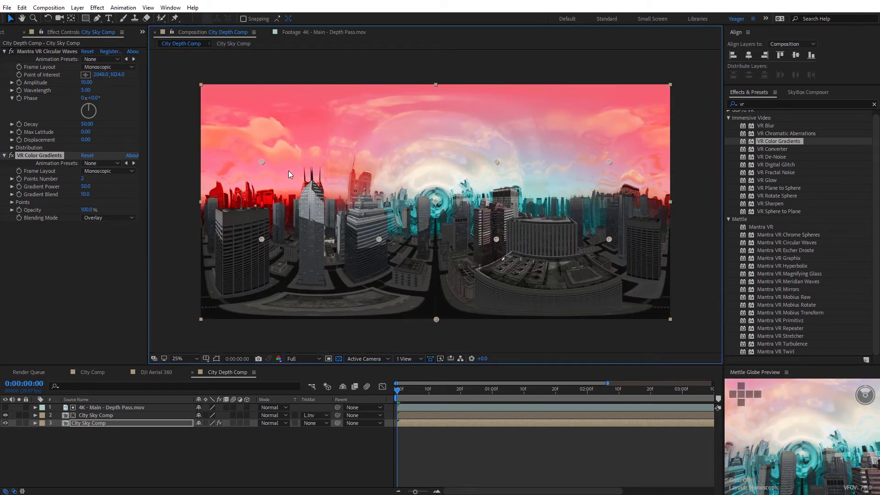
drag(262, 163, 432, 85)
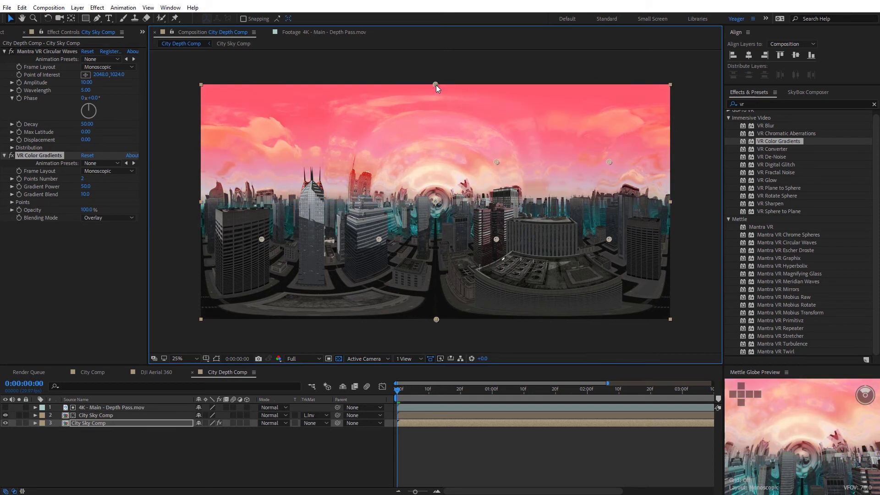
drag(436, 319, 438, 300)
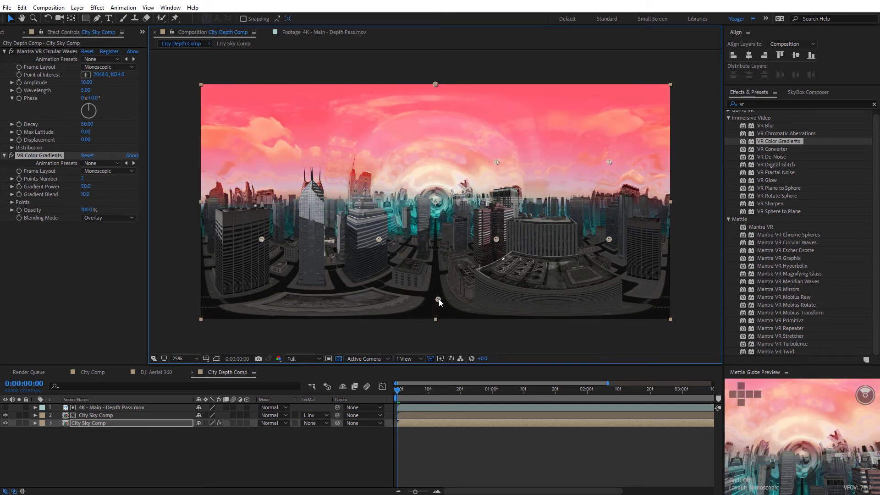
Look around the tinted city in the full-size Mettle Globe Preview and restore the panel layout
click(813, 422)
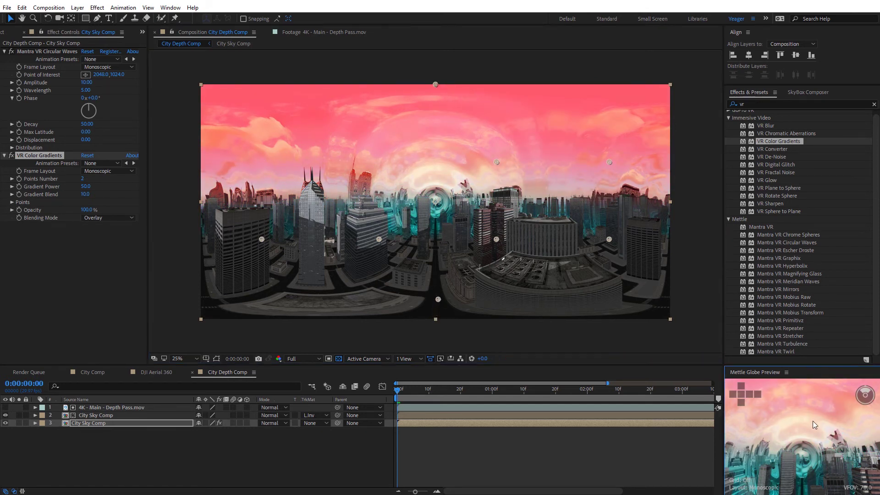
key(grave)
drag(562, 372, 467, 281)
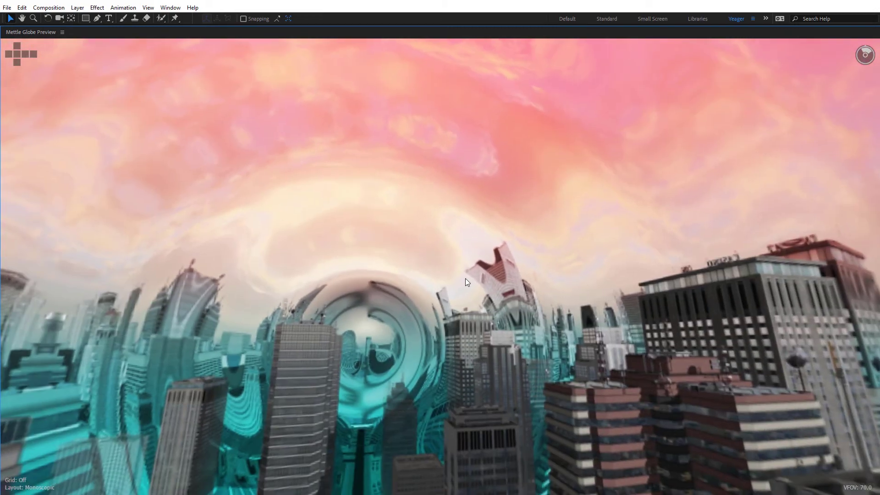
drag(383, 282, 467, 287)
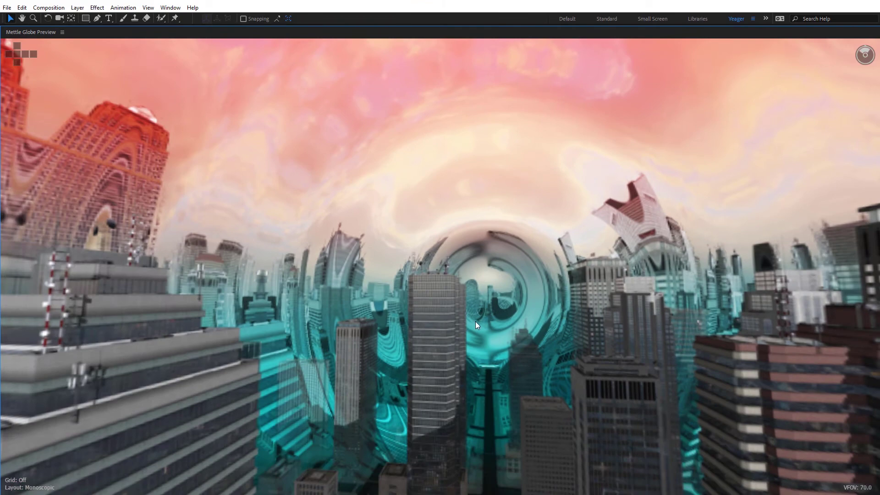
key(grave)
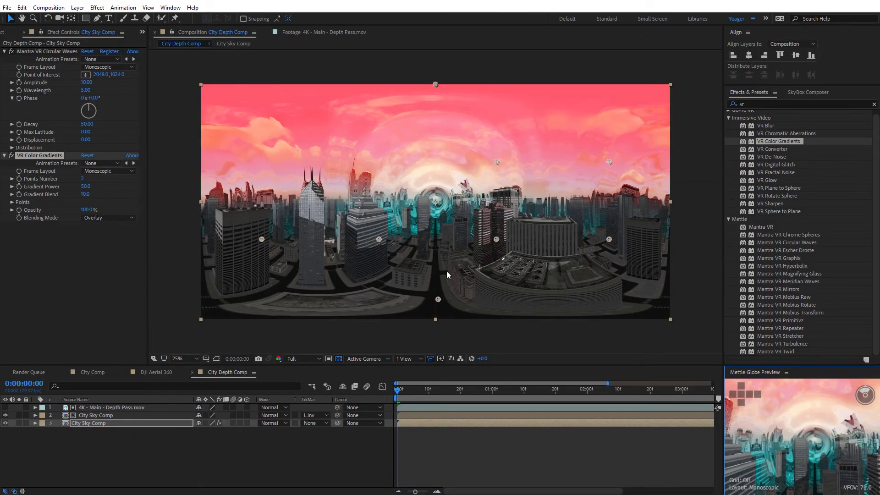
Zoom in on the composite and scrub the timeline to review the combined waves and gradients
key(period)
drag(399, 391, 490, 391)
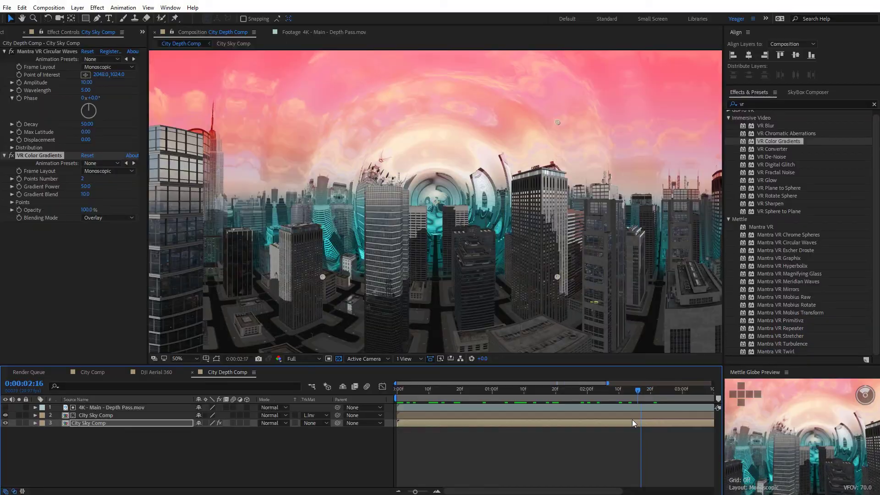
drag(631, 419, 392, 400)
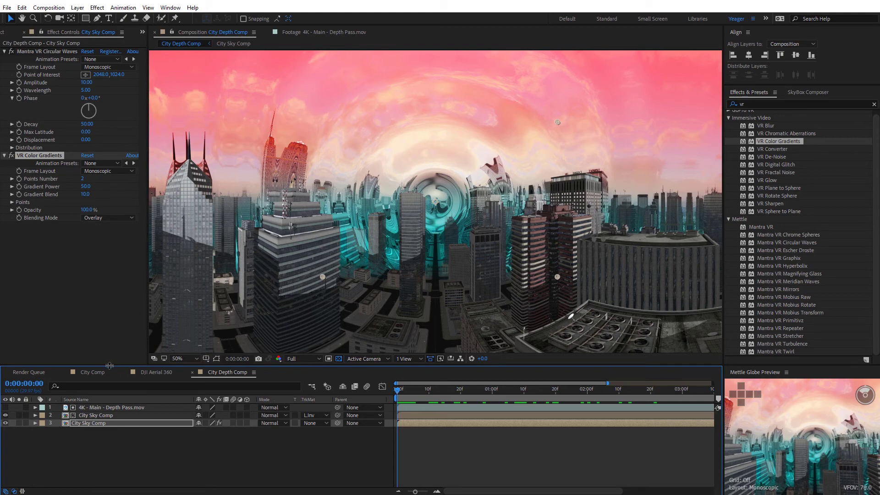
Open City Comp, reveal its shy layers and solo the Extra Layer Pass layer
click(102, 377)
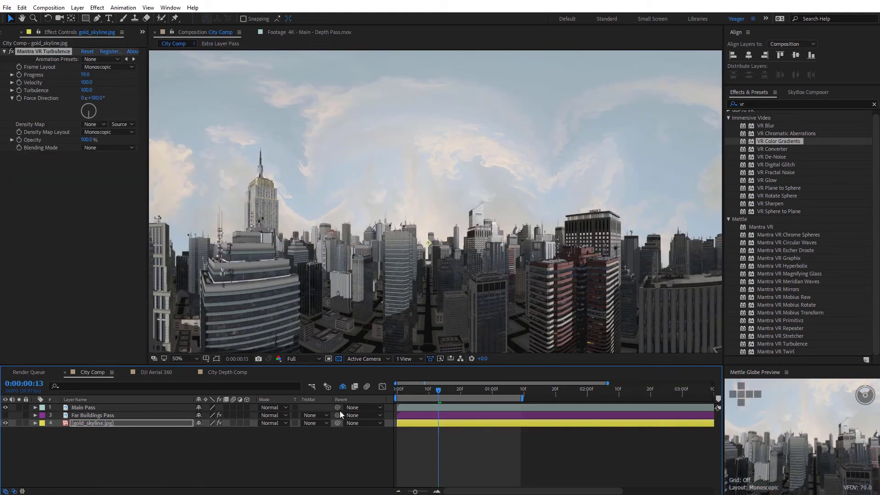
click(342, 388)
click(85, 415)
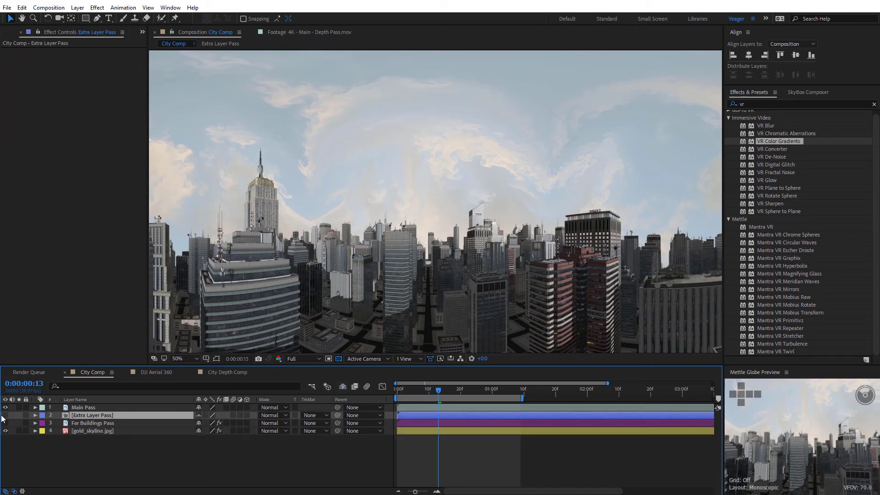
click(19, 415)
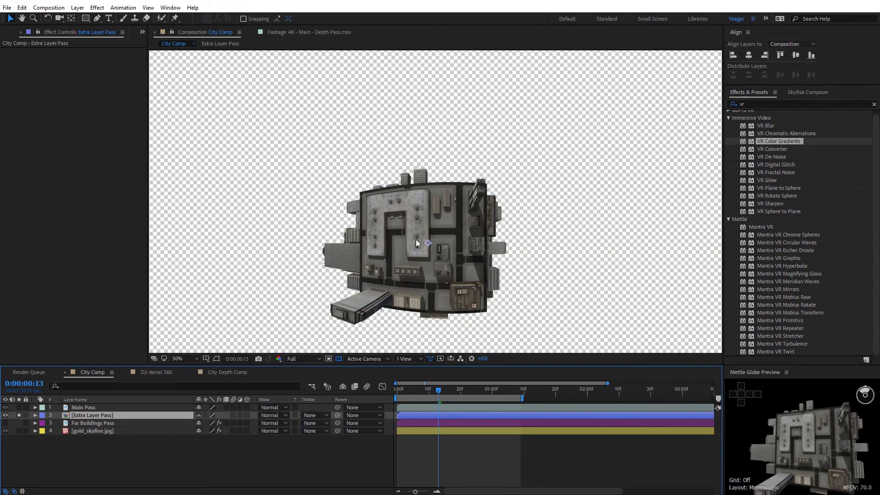
Scrub the soloed Extra Layer Pass, examine it in the full-size Mettle Globe Preview, and return to the first frame
key(comma)
drag(411, 391, 460, 394)
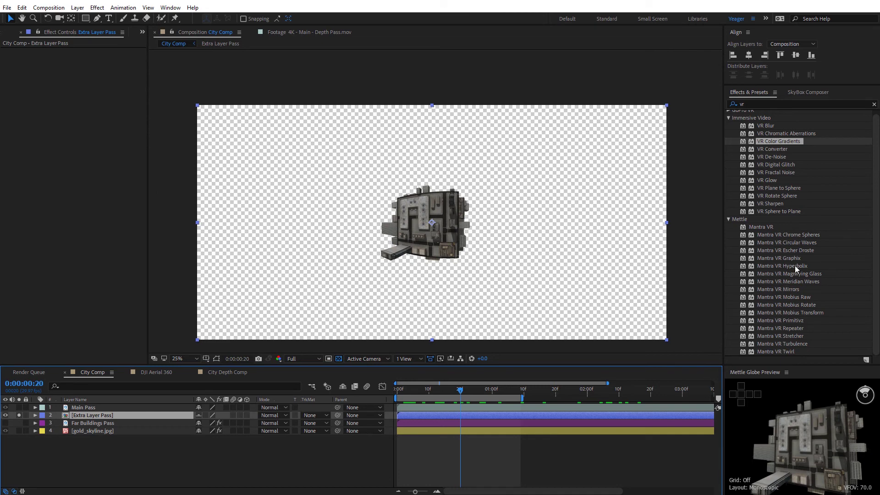
click(811, 427)
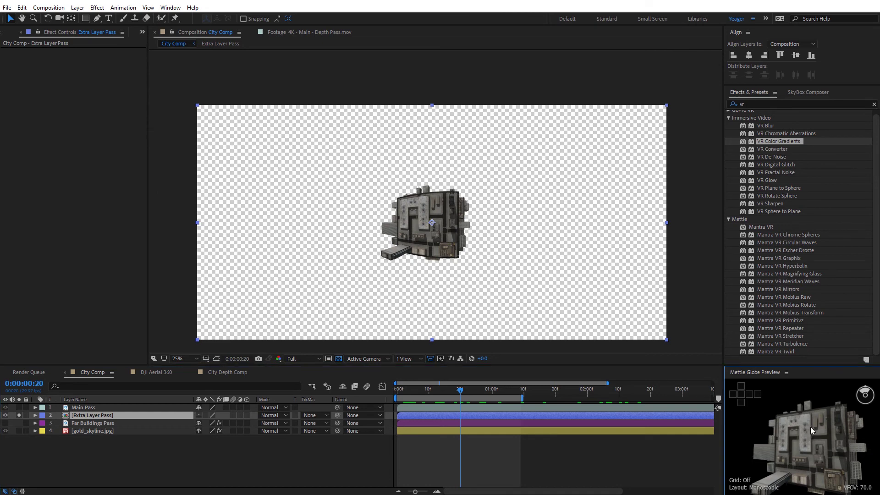
key(grave)
drag(799, 419, 441, 270)
key(grave)
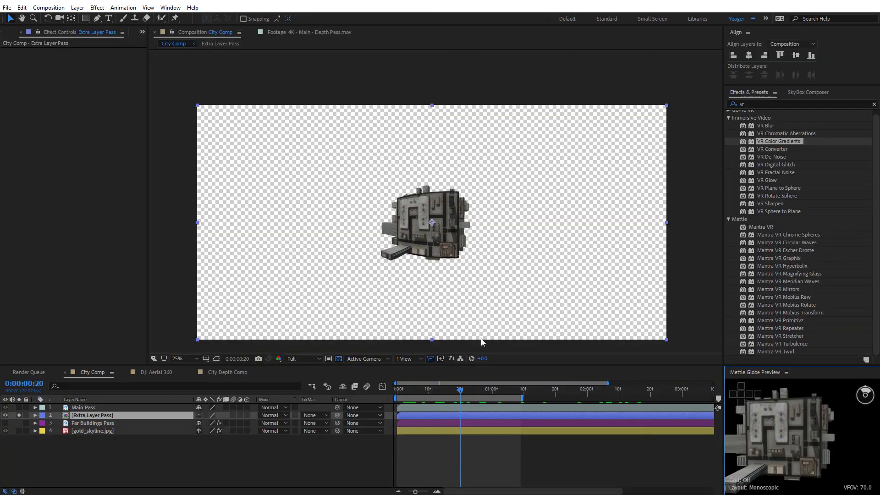
drag(454, 397, 397, 390)
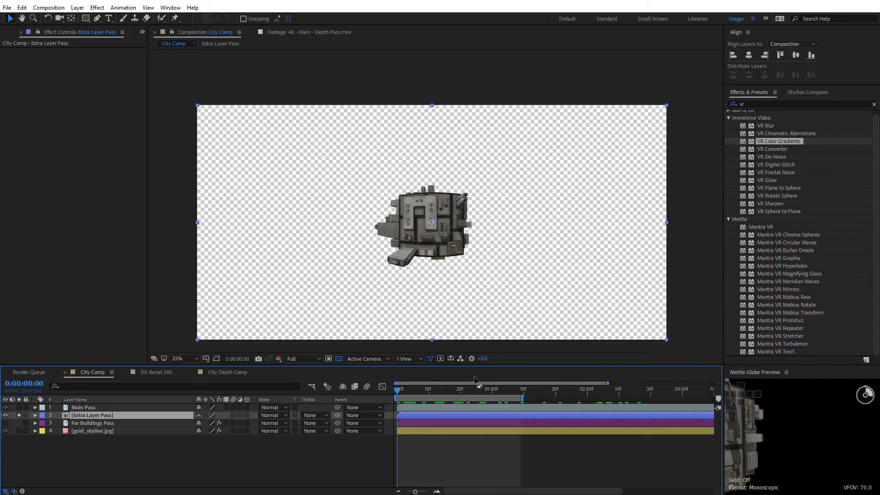
Apply Mantra VR Hyperbolix to the Extra Layer Pass layer and unsolo it to bring back the full city composite
click(384, 242)
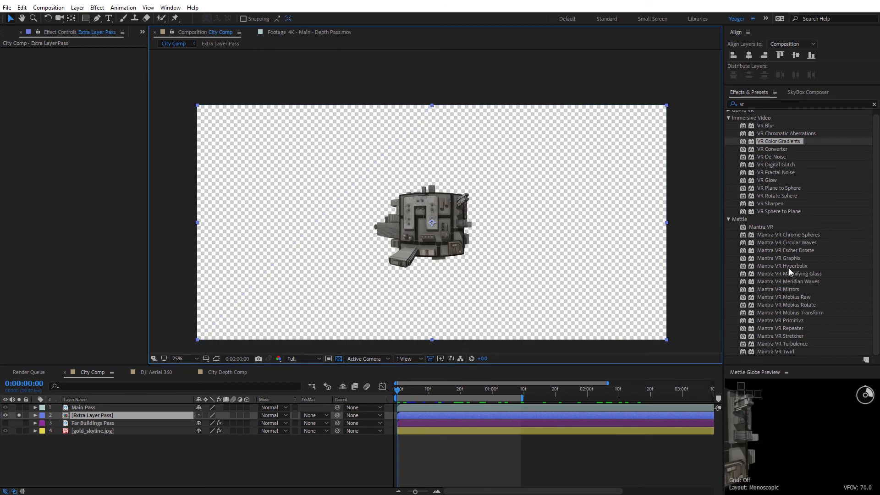
drag(788, 269, 230, 178)
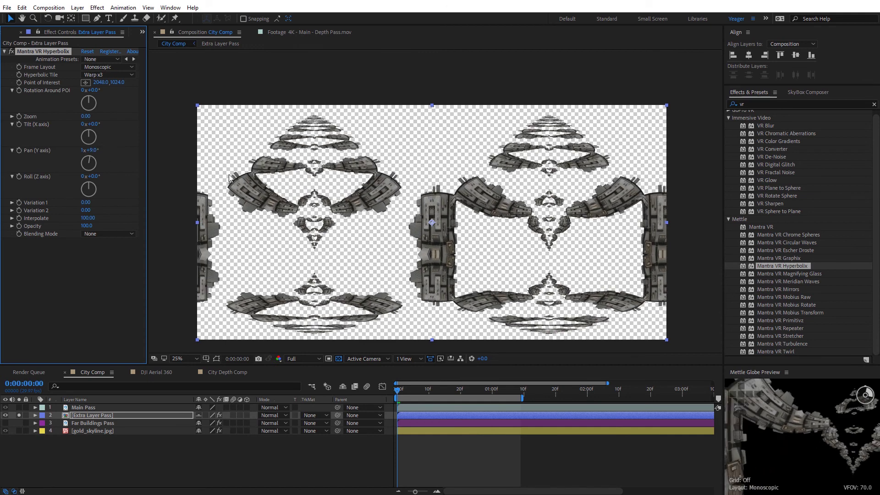
click(19, 416)
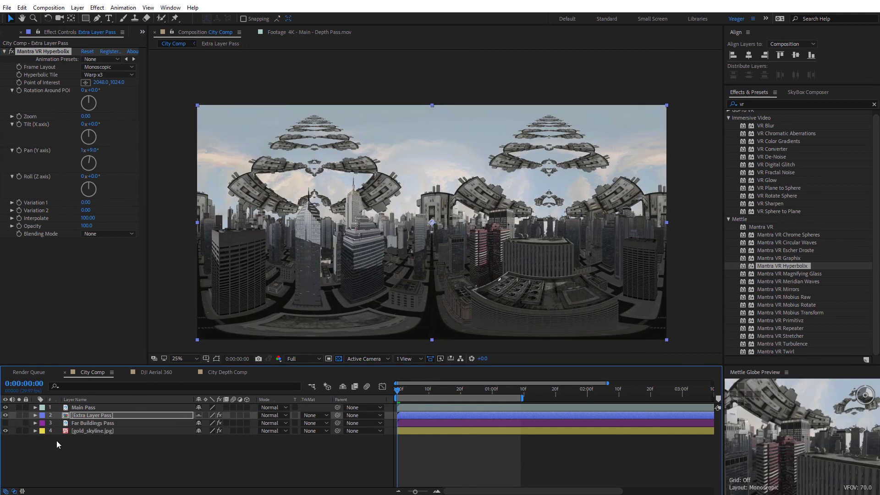
Turn on the Far Buildings Pass layer's visibility, adjust its Hyperbolix Pan (Y axis), and reselect the Extra Layer Pass layer
click(92, 423)
click(5, 423)
key(period)
key(period)
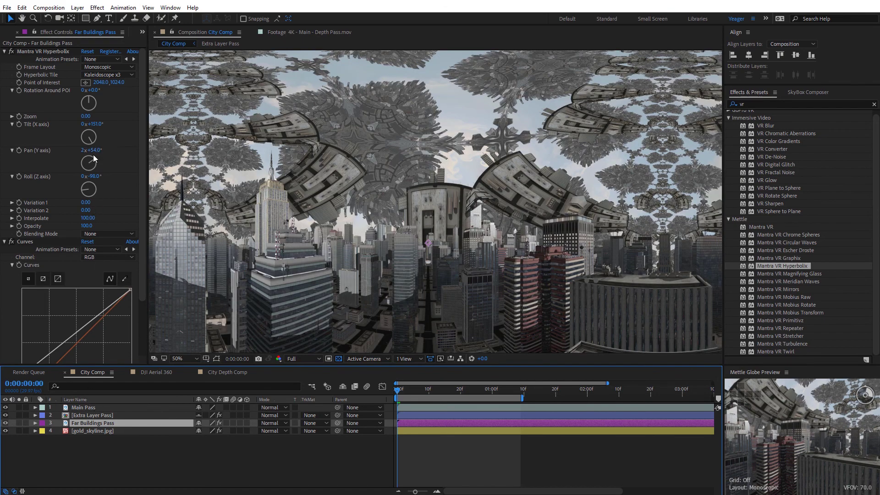
mouse_move(92, 150)
mouse_down()
mouse_move(174, 152)
mouse_move(88, 146)
mouse_up()
key(ctrl+Up)
click(801, 398)
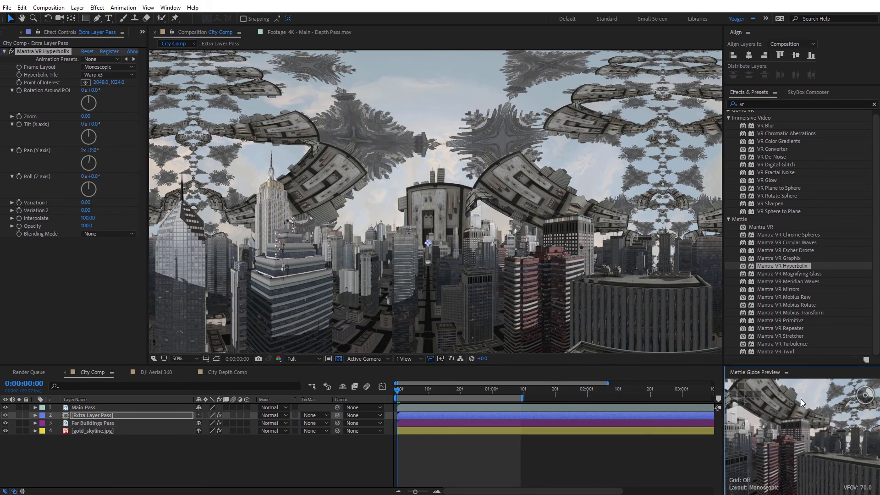